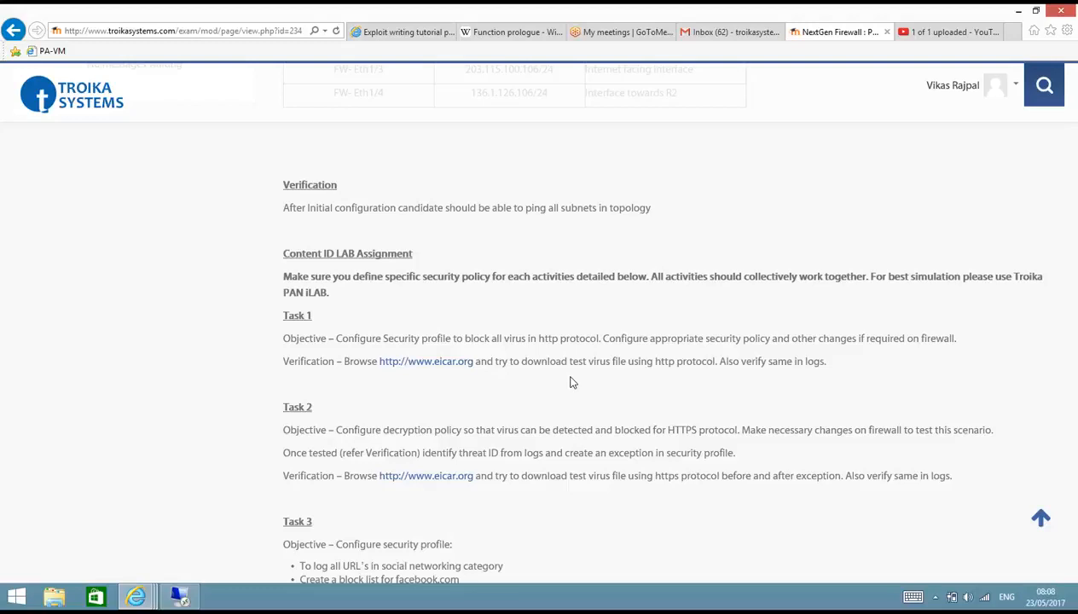
# Read the Task 3 security profile objectives in the Content ID lab assignment
pyautogui.scroll(-5, 571, 382)
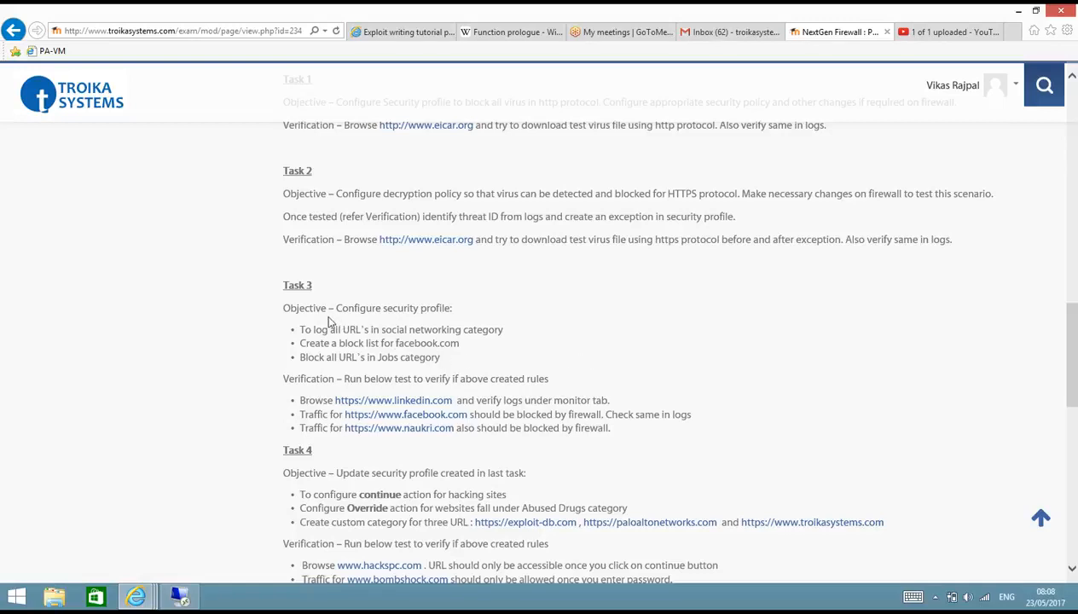
pyautogui.moveTo(293, 309); pyautogui.dragTo(450, 312)
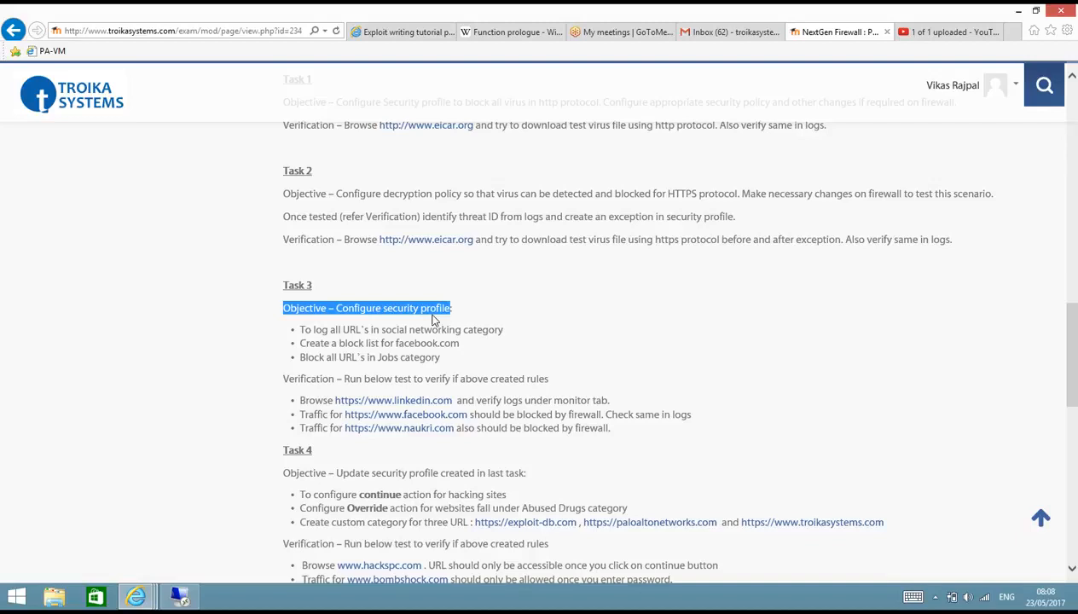
pyautogui.moveTo(331, 333); pyautogui.dragTo(490, 335)
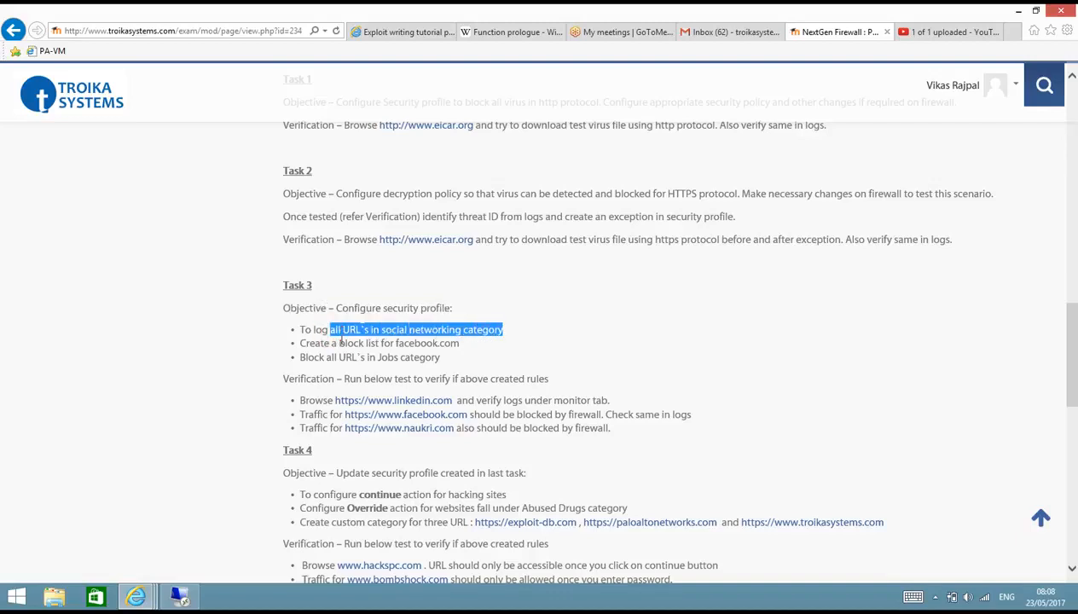
pyautogui.click(314, 341)
pyautogui.moveTo(314, 341); pyautogui.dragTo(449, 347)
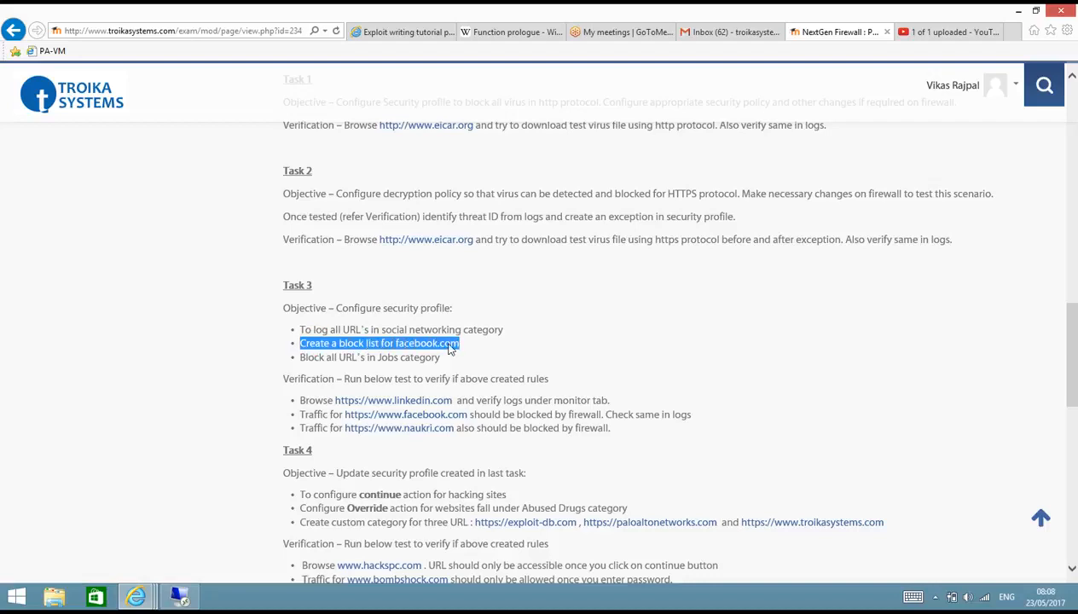
pyautogui.click(311, 357)
pyautogui.moveTo(311, 357); pyautogui.dragTo(416, 363)
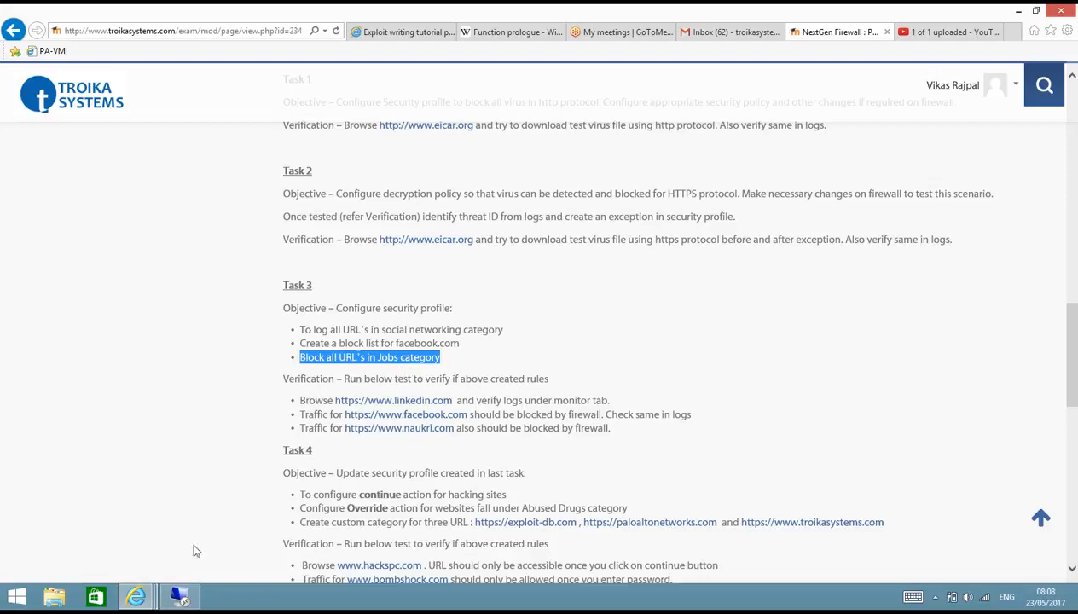
# Switch to the Palo Alto firewall in the remote desktop session and start a new URL Filtering profile named PAN-TFM-URL
pyautogui.click(182, 598)
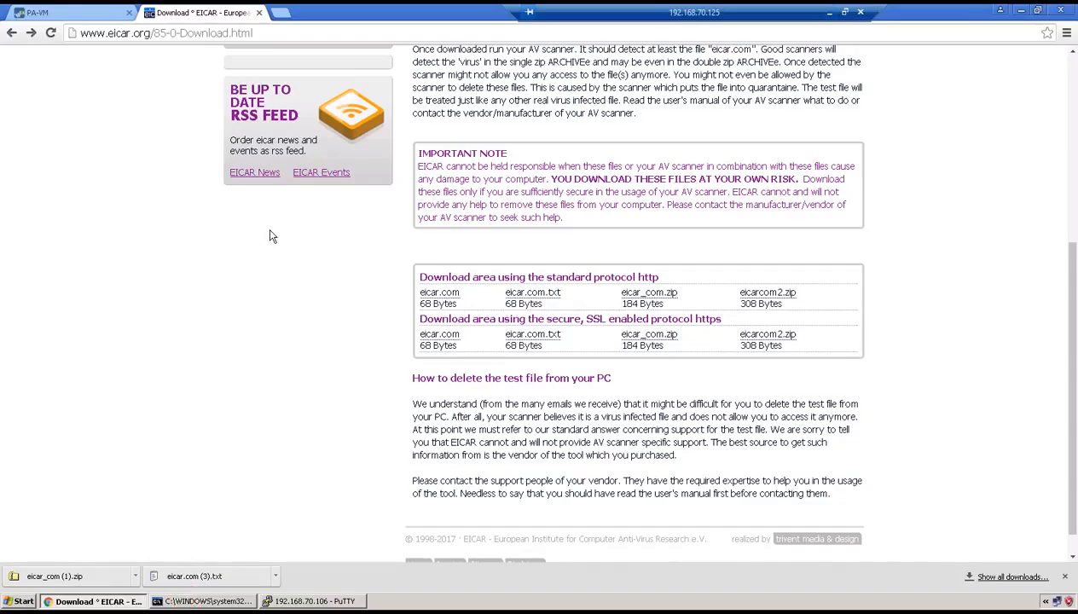
pyautogui.click(79, 10)
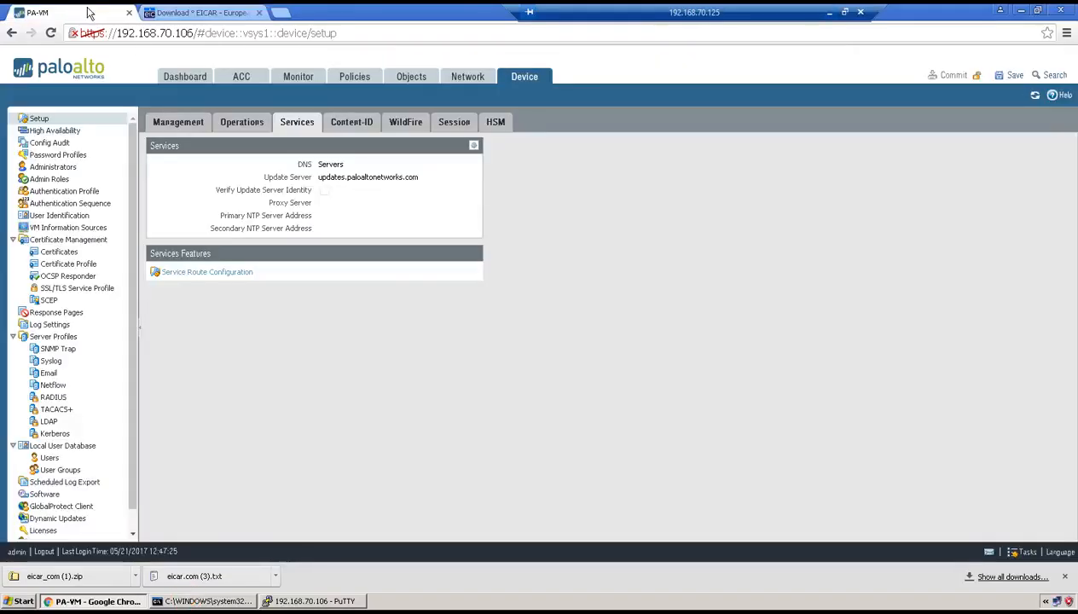
pyautogui.click(401, 76)
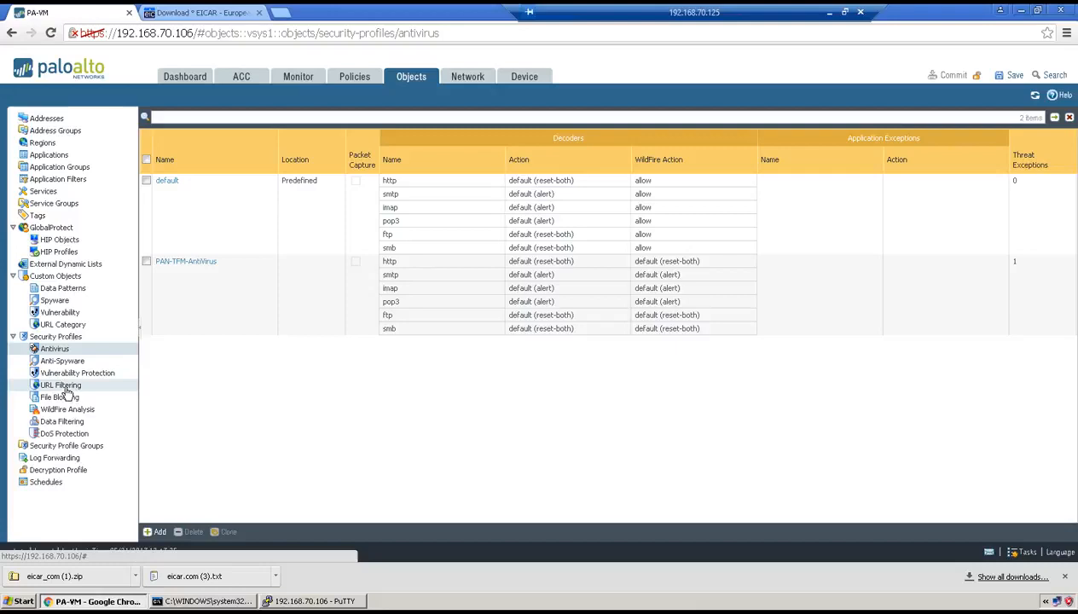
pyautogui.click(63, 385)
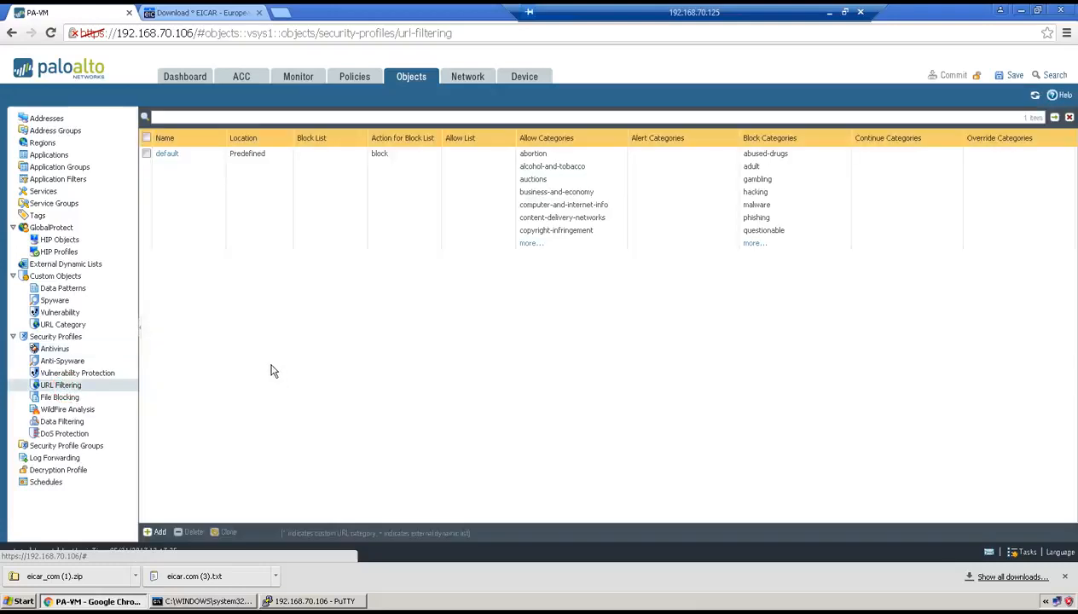
pyautogui.click(167, 530)
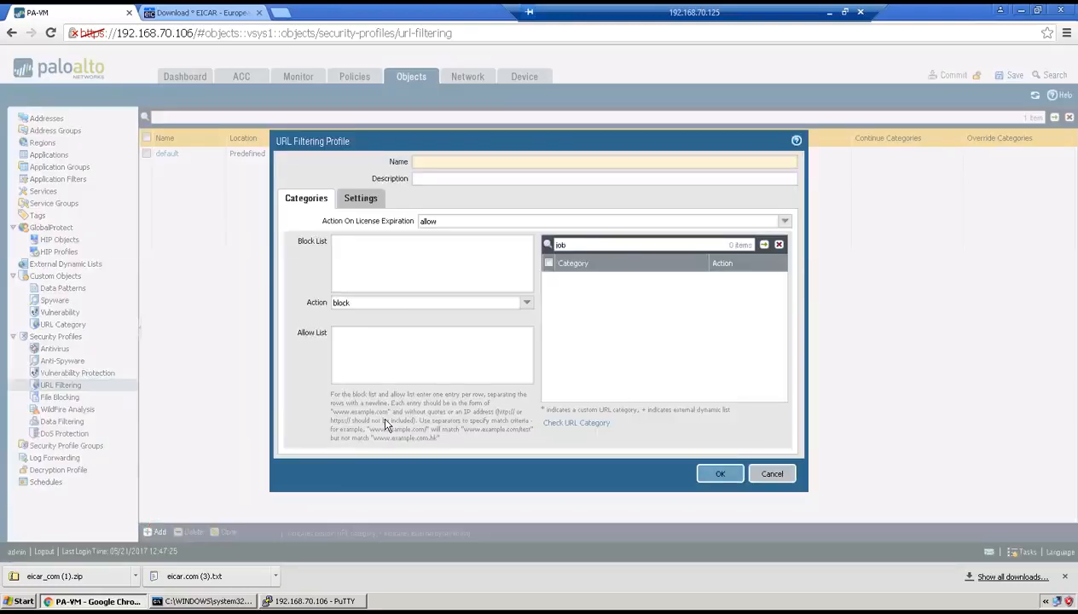
pyautogui.write('PAN-TFM-')
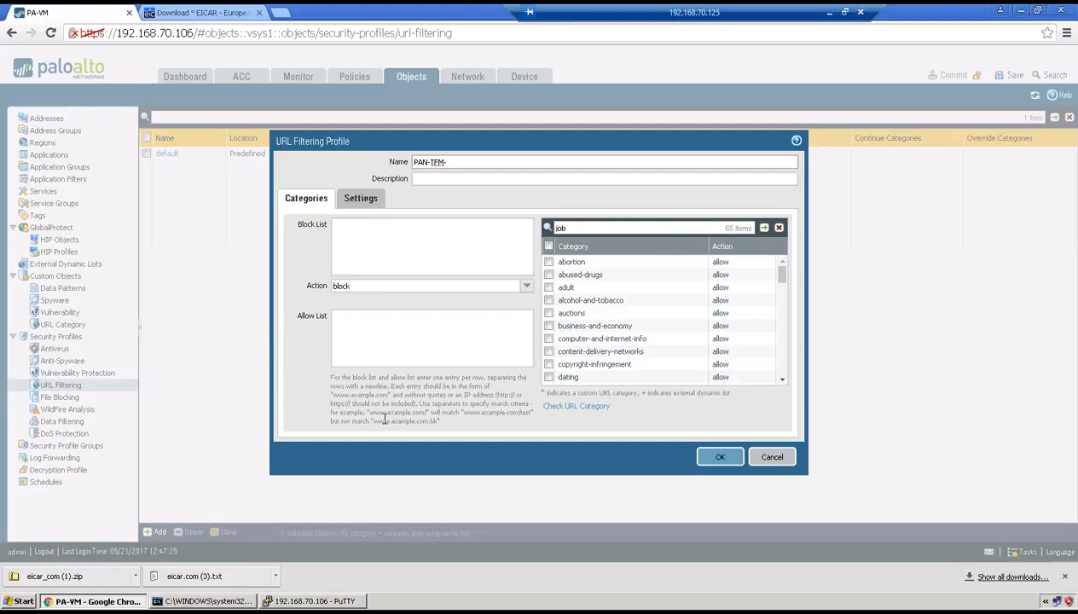
pyautogui.write('URL')
# Filter the profile's categories by "social" and set the social-networking category's action to alert
pyautogui.click(829, 12)
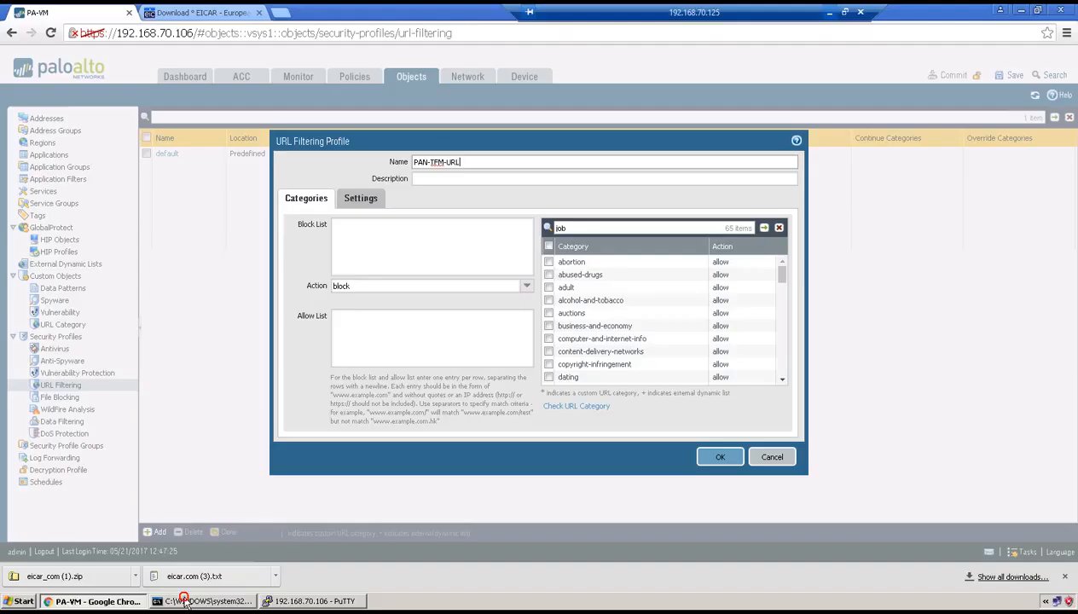
pyautogui.click(179, 597)
pyautogui.click(670, 228)
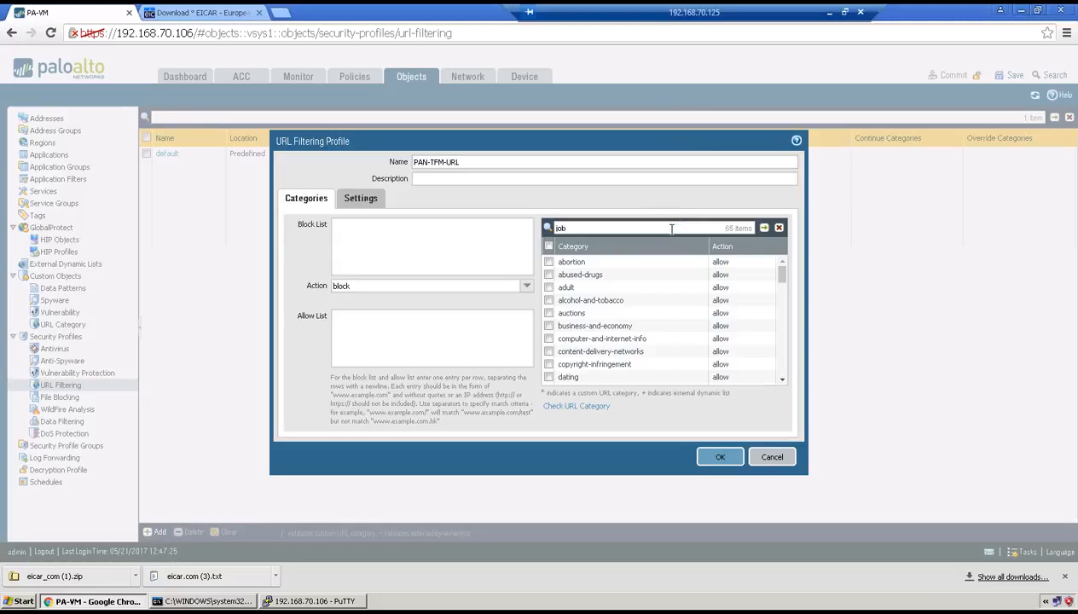
pyautogui.press('BackSpace')
pyautogui.press('BackSpace')
pyautogui.press('BackSpace')
pyautogui.write('social')
pyautogui.click(764, 228)
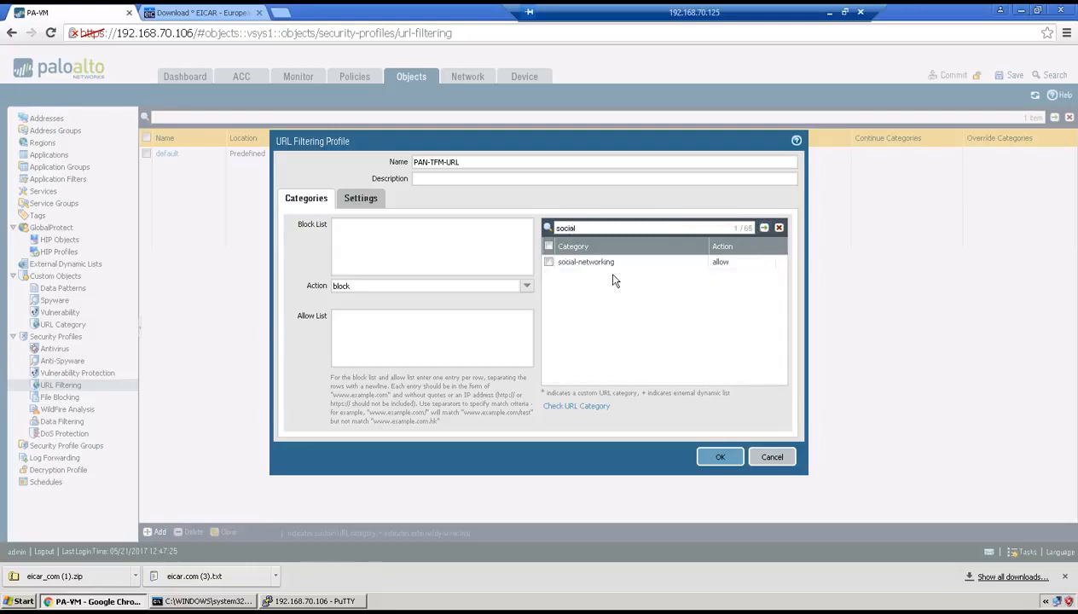
pyautogui.click(721, 266)
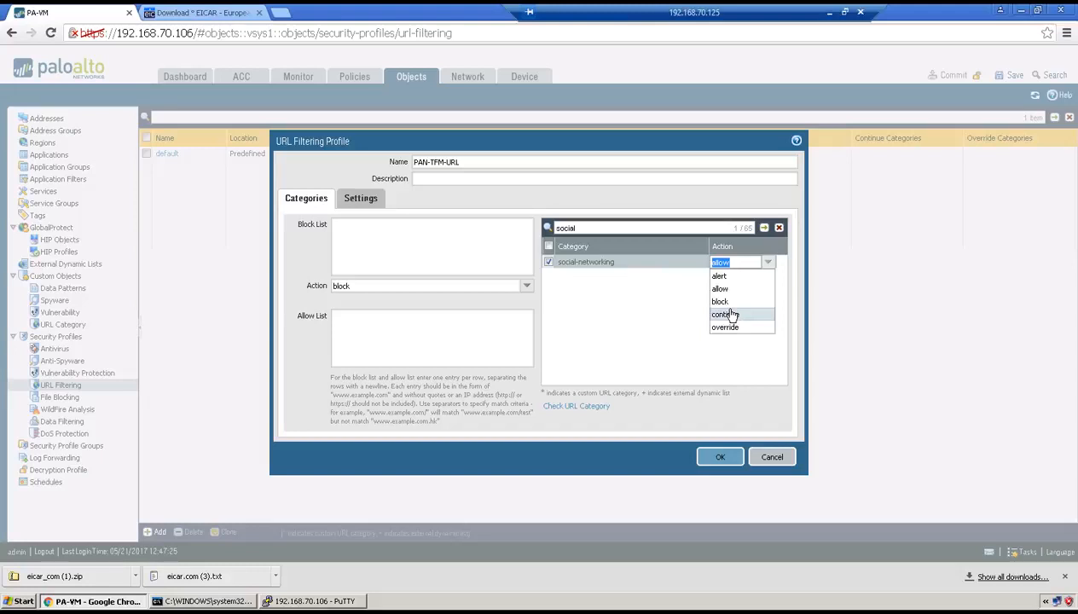
pyautogui.click(720, 275)
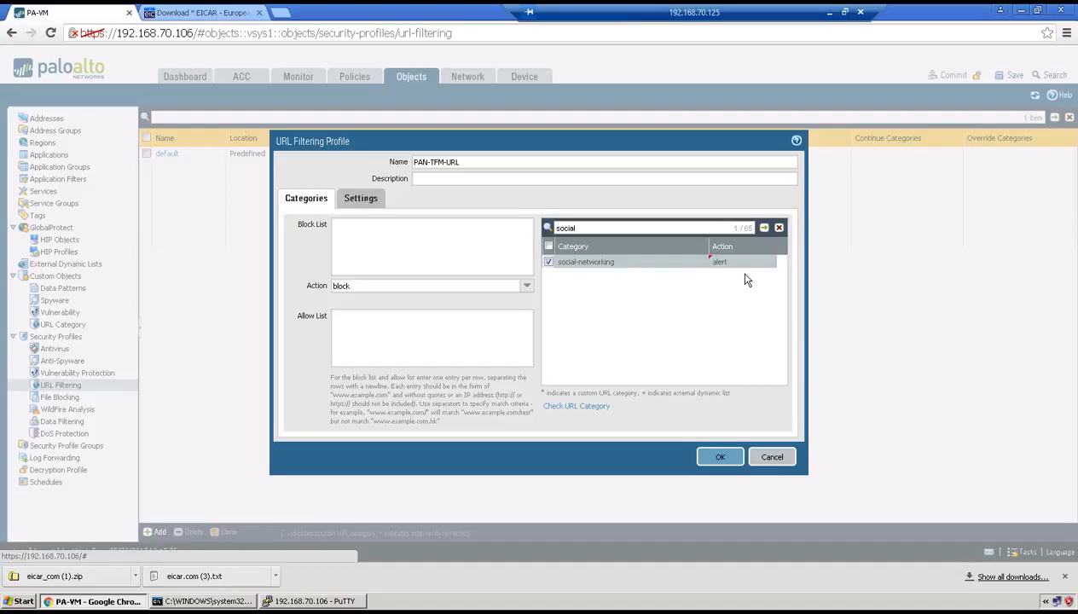
pyautogui.click(827, 13)
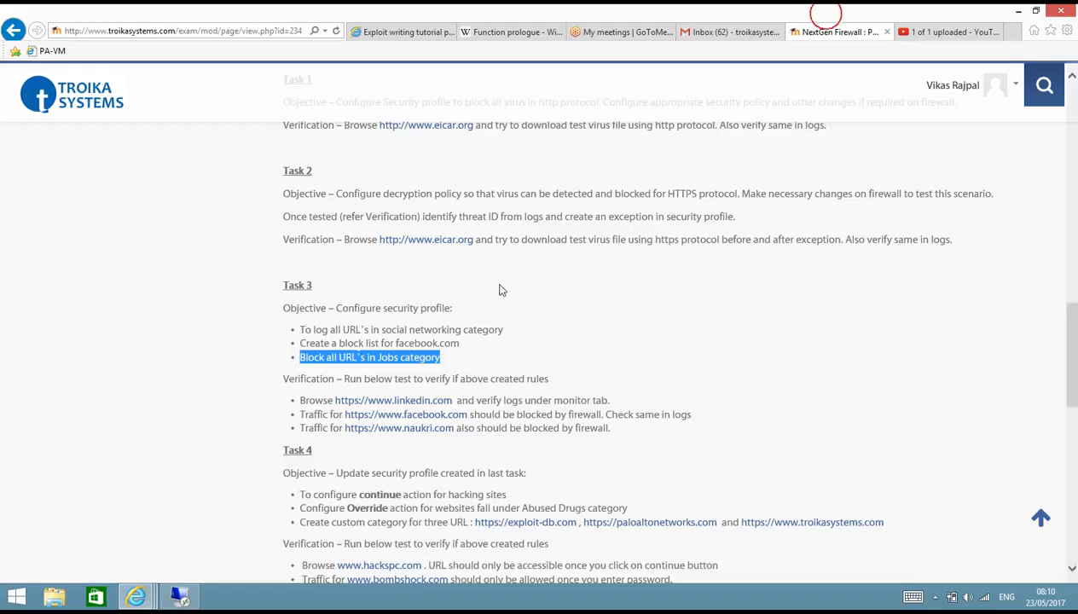
pyautogui.moveTo(329, 346); pyautogui.dragTo(444, 347)
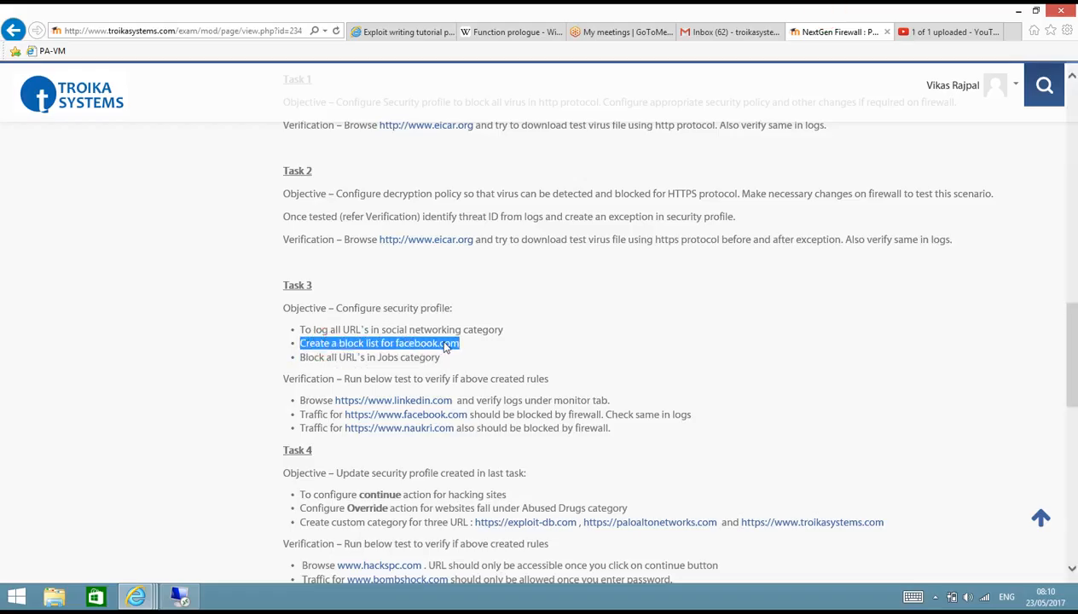
pyautogui.click(179, 596)
pyautogui.click(398, 238)
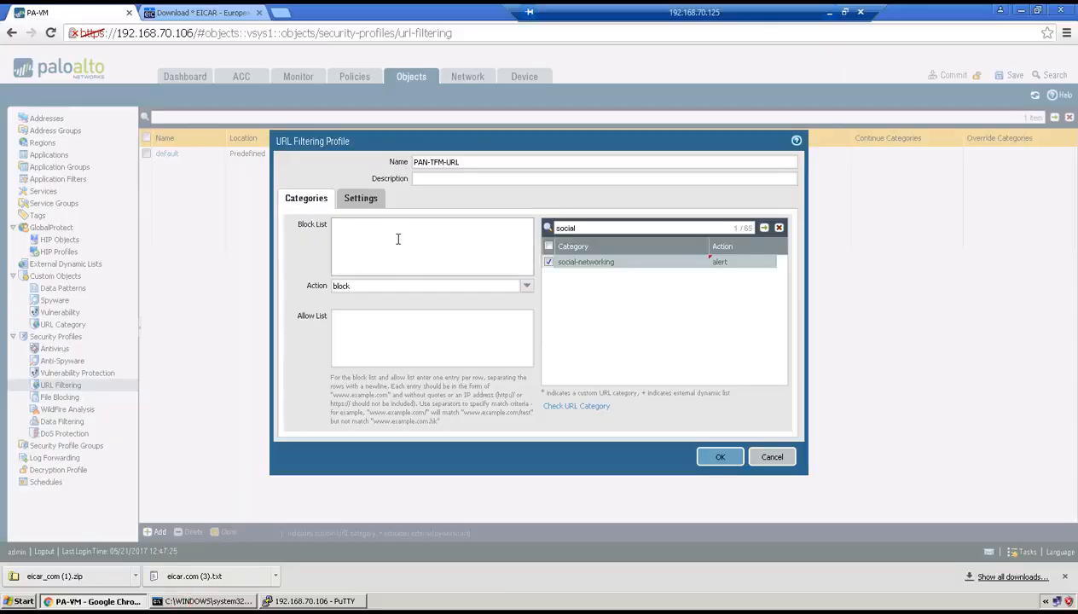
pyautogui.write('www.facebook.com')
# Filter the categories by "job", set the job-search category's action to block, and save the URL Filtering profile
pyautogui.click(825, 14)
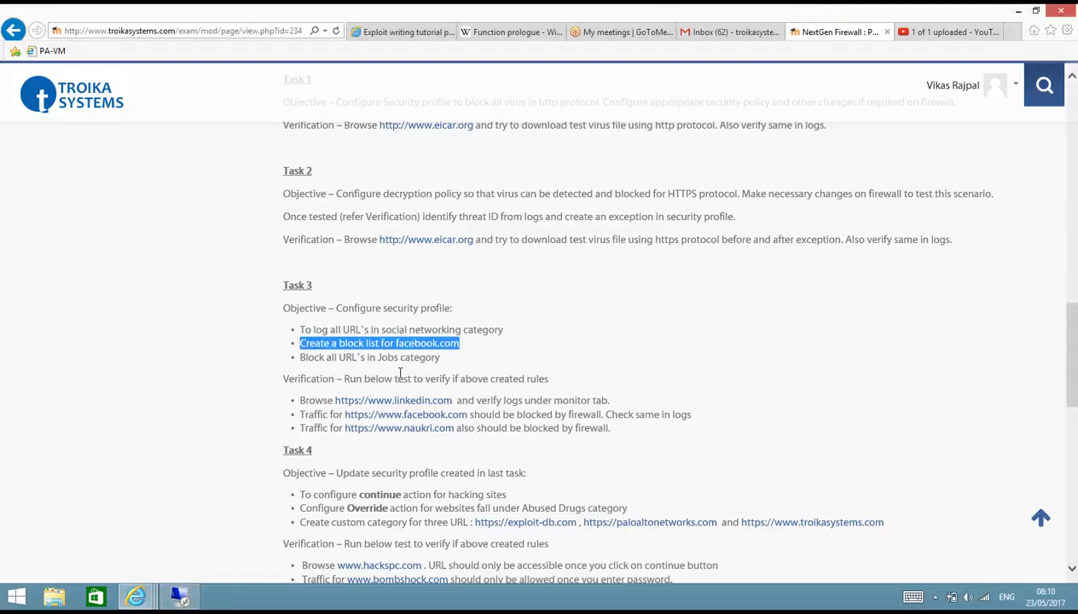
pyautogui.click(179, 595)
pyautogui.doubleClick(567, 228)
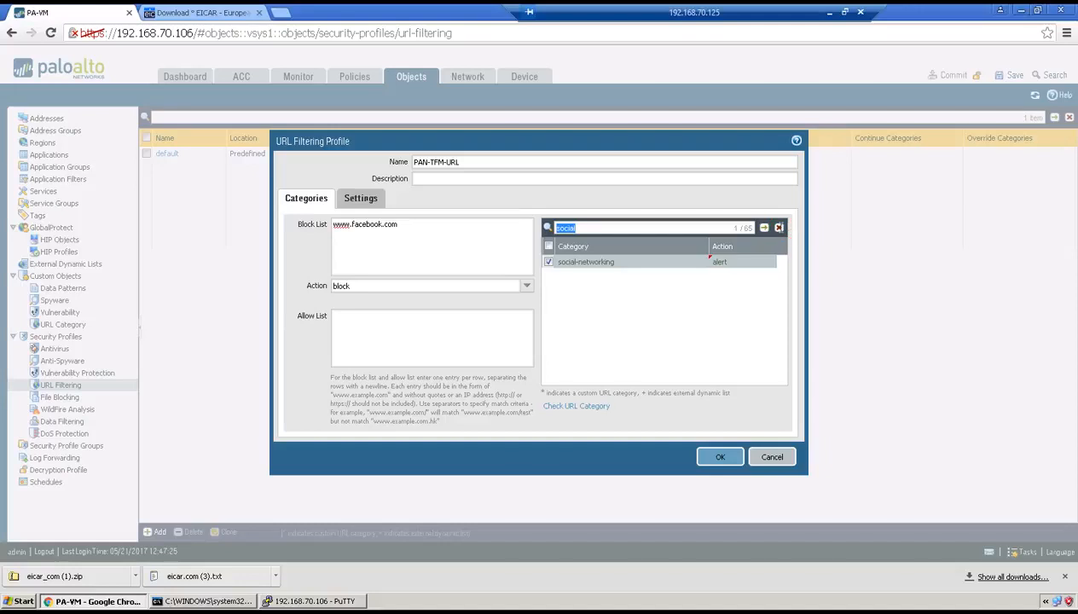
pyautogui.click(661, 228)
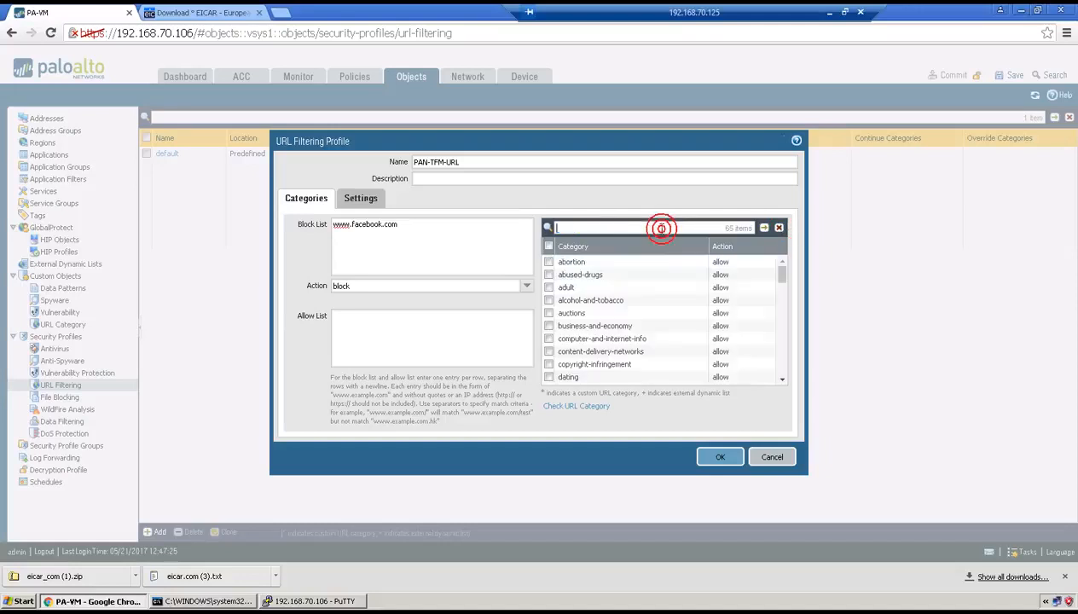
pyautogui.write('job')
pyautogui.click(763, 228)
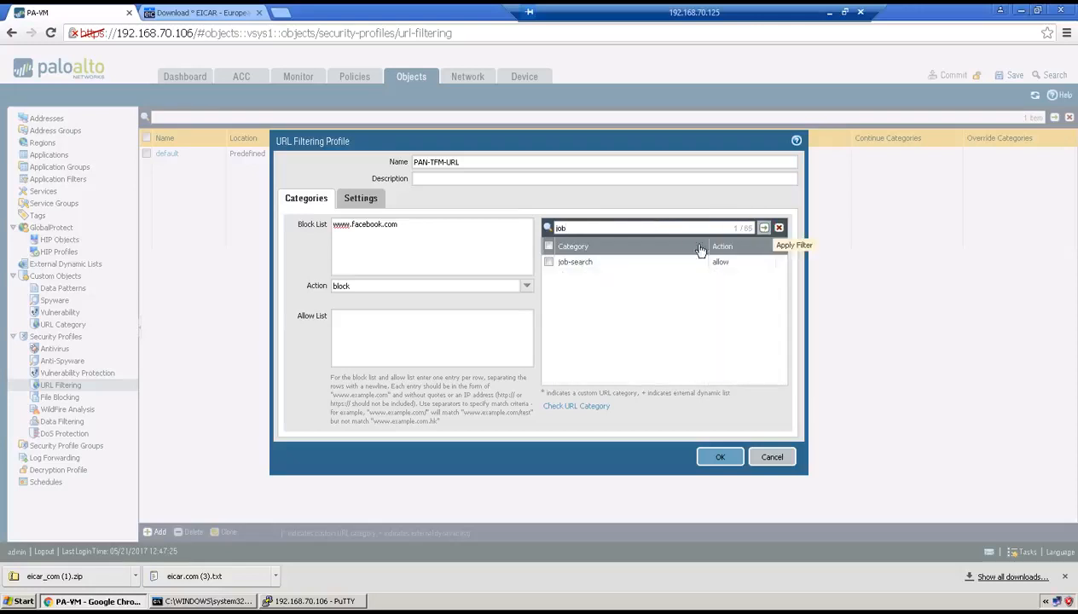
pyautogui.click(725, 262)
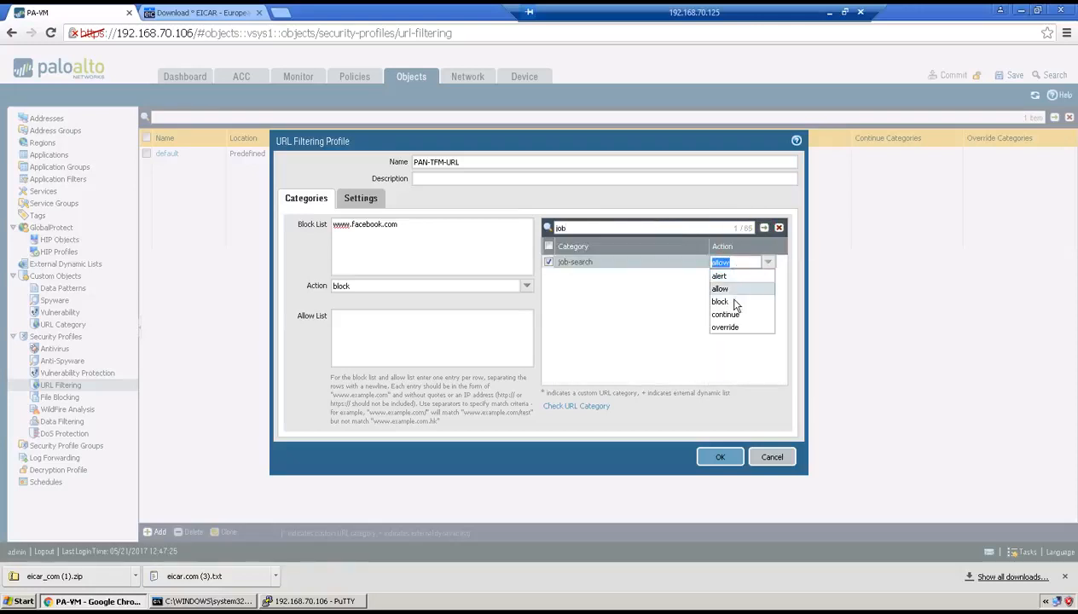
pyautogui.click(729, 301)
pyautogui.click(686, 338)
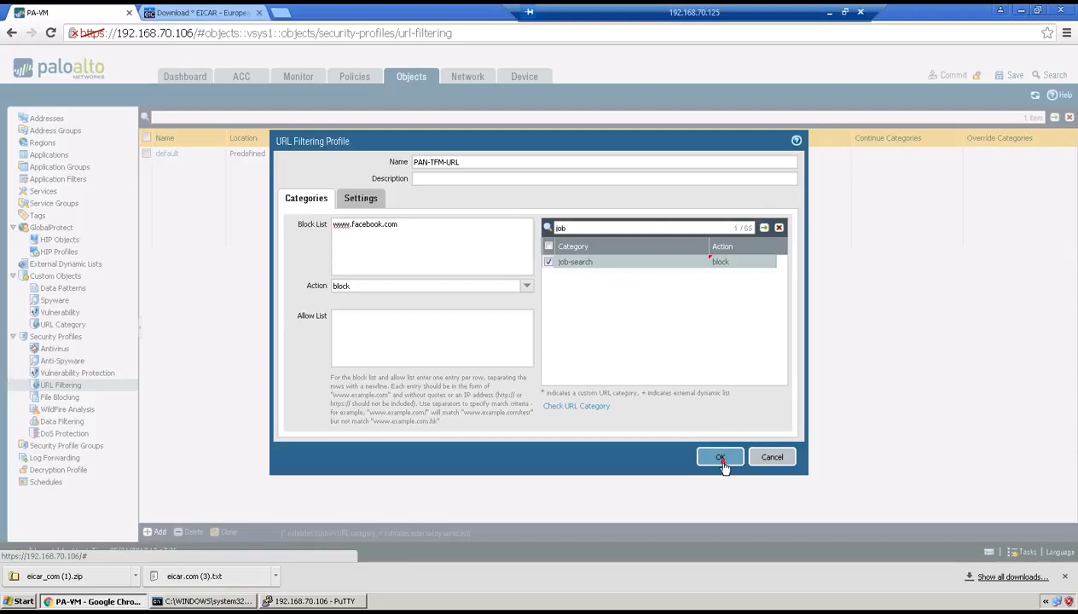
pyautogui.click(720, 456)
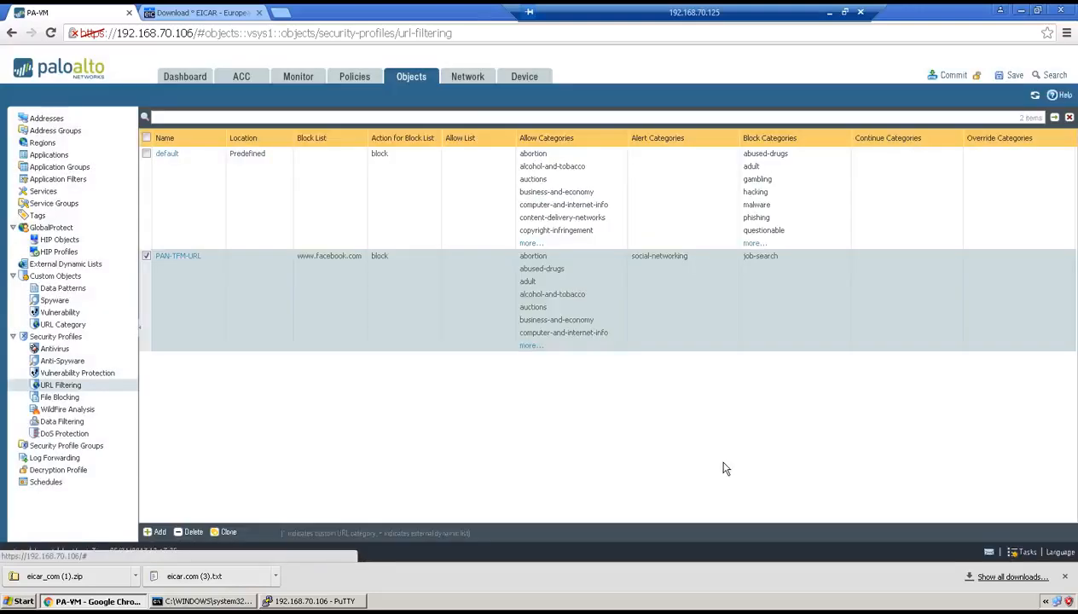
# Assign the PAN-TFM-URL profile as URL Filtering in the Internet access security policy rule and save the rule
pyautogui.click(351, 76)
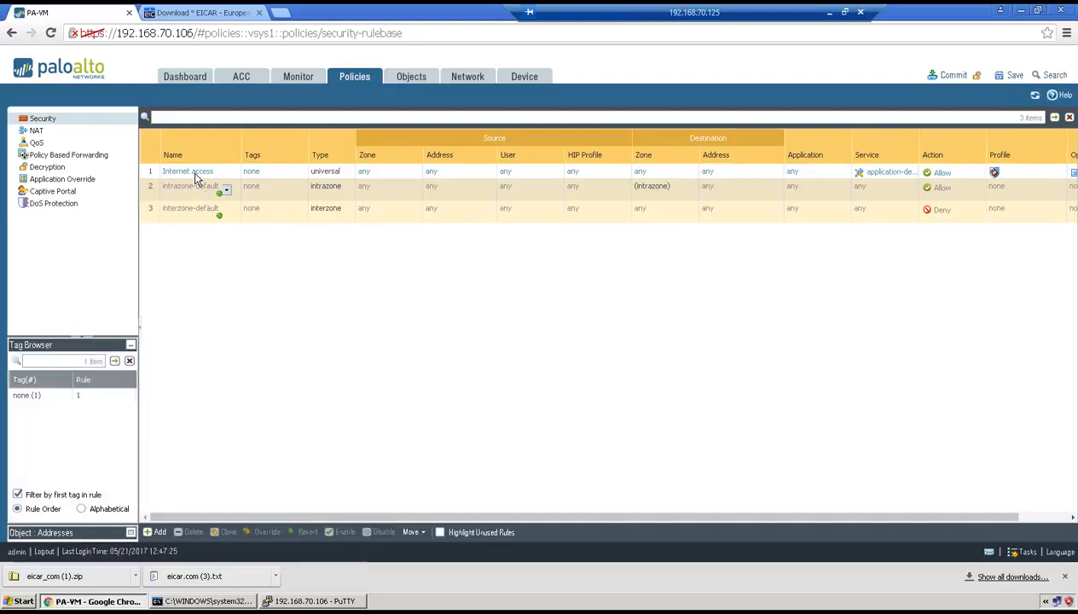
pyautogui.click(193, 173)
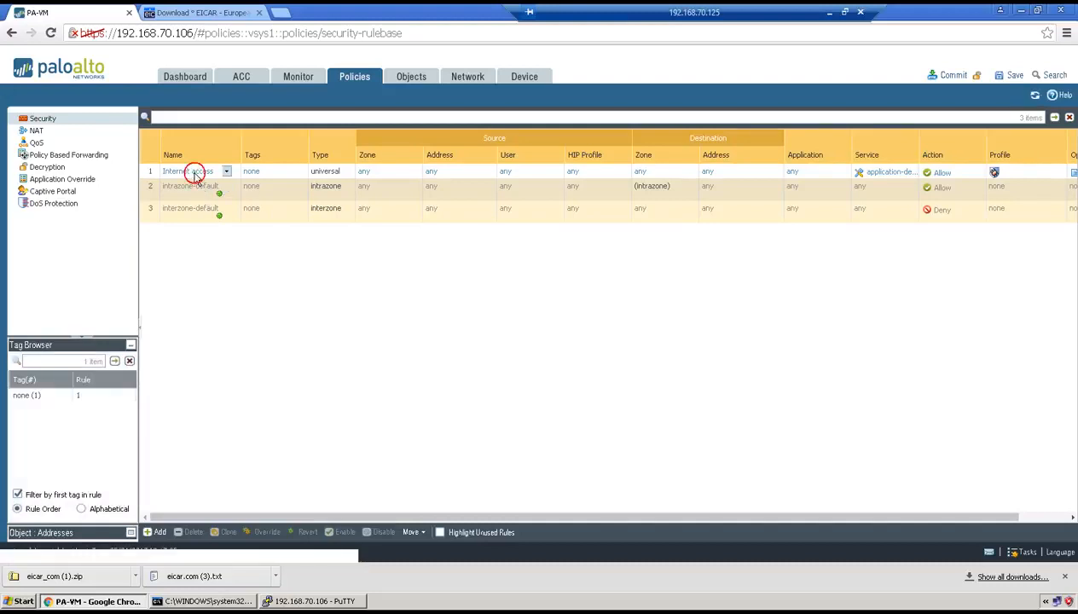
pyautogui.click(193, 173)
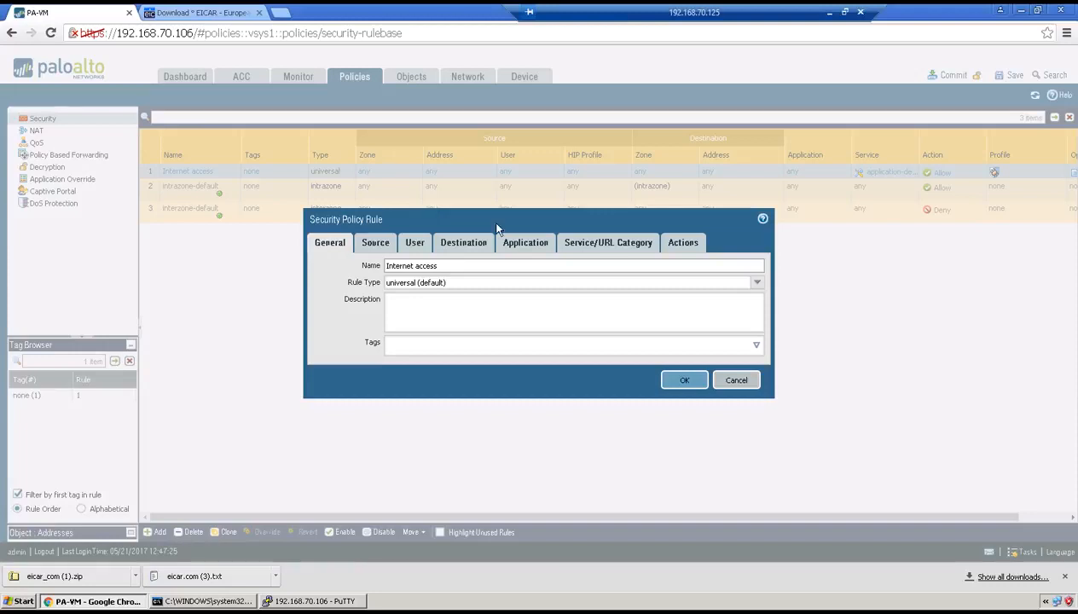
pyautogui.click(687, 242)
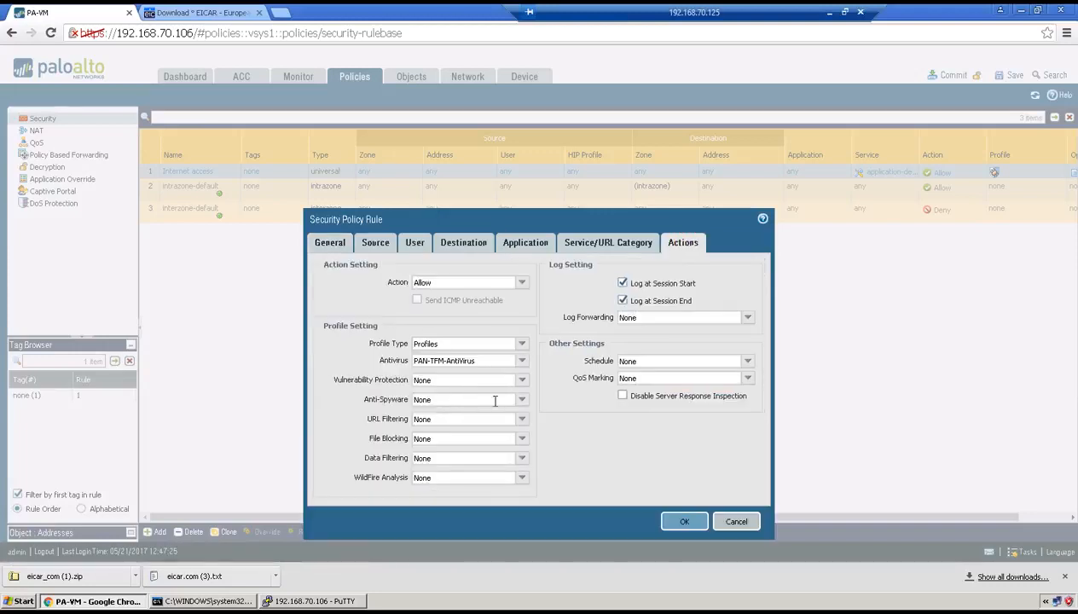
pyautogui.click(517, 422)
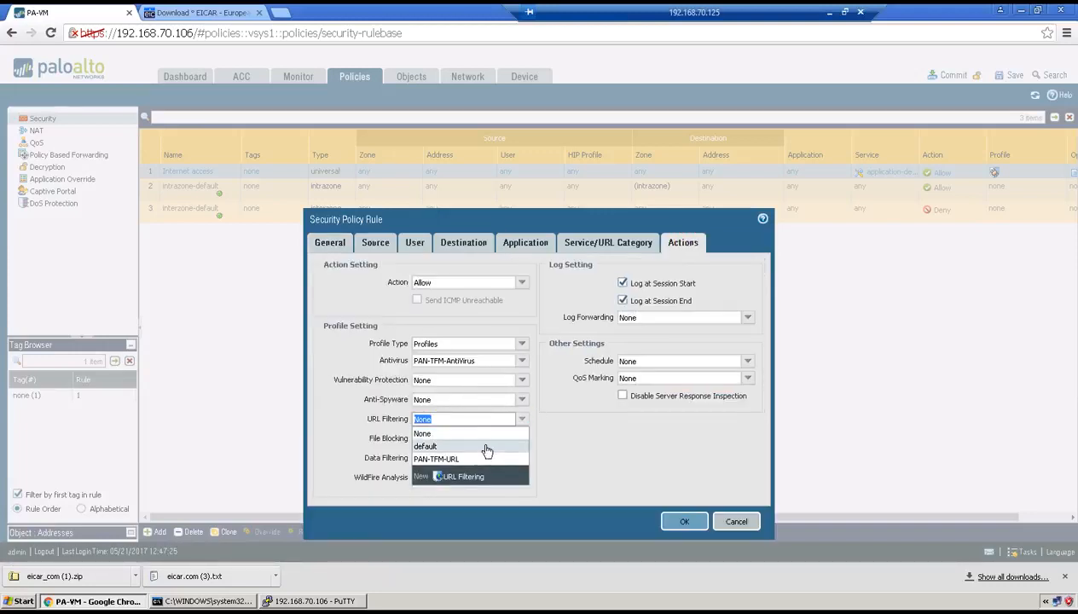
pyautogui.click(482, 458)
pyautogui.click(682, 520)
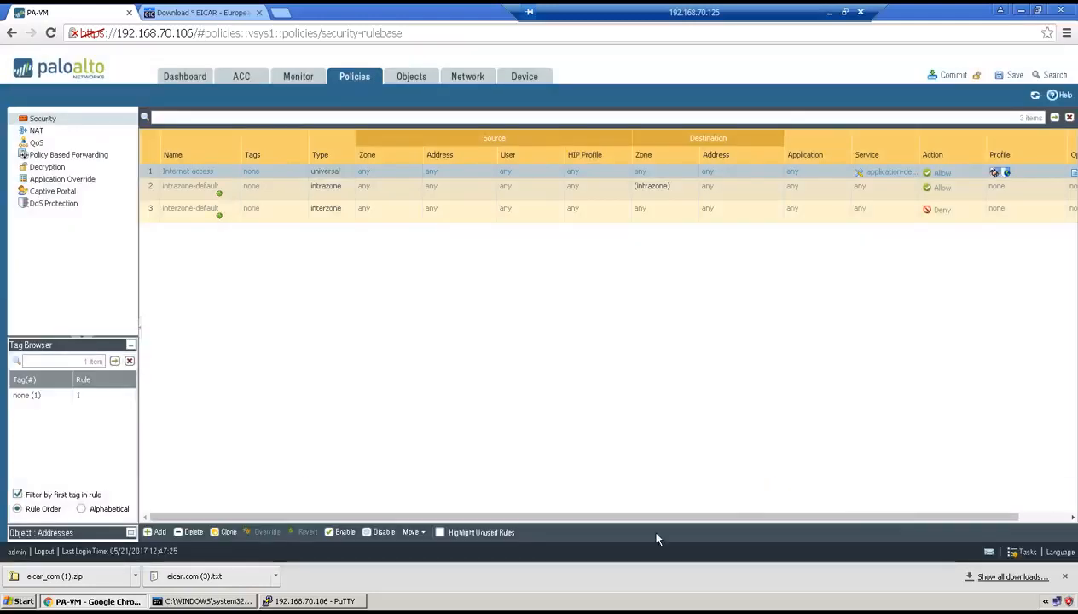
# Switch to the open PuTTY session on the firewall and look up facebook.com's category with the command test url facebook.com
pyautogui.click(329, 601)
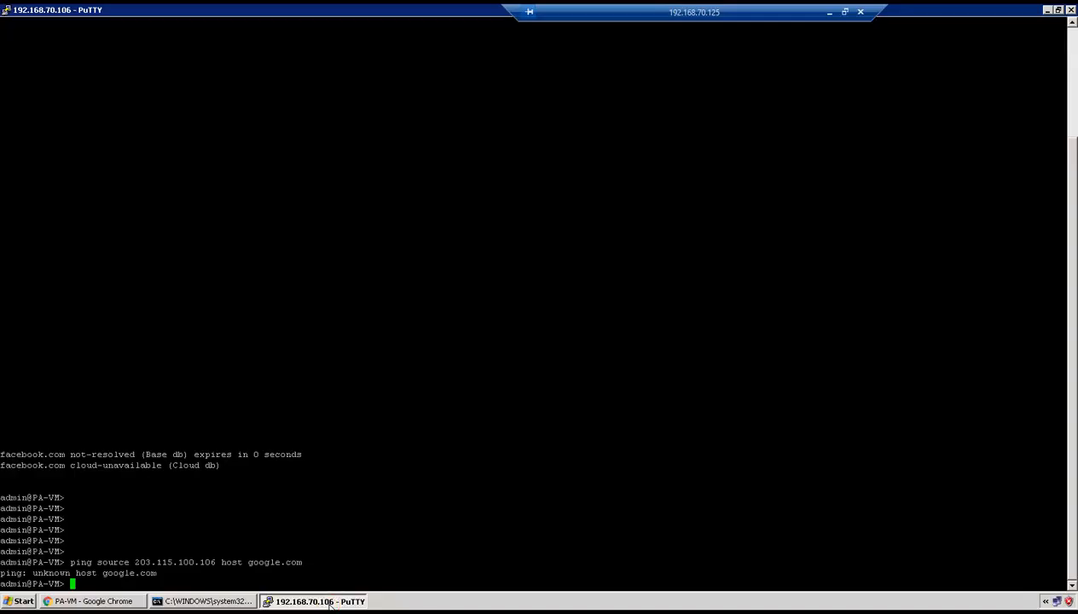
pyautogui.press('Return')
pyautogui.press('Return')
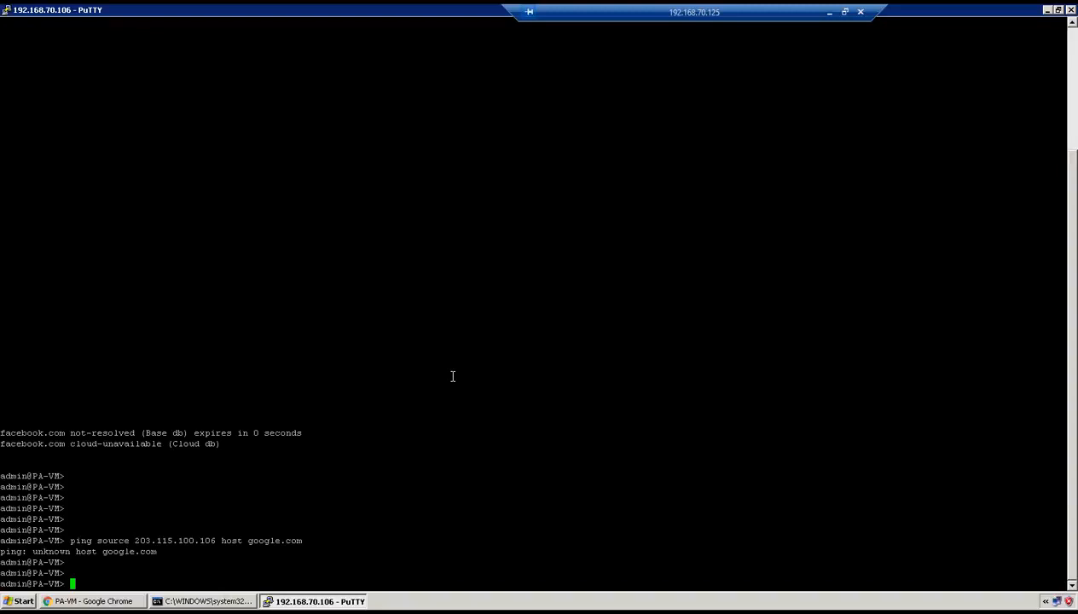
pyautogui.write('test')
pyautogui.write(' url ')
pyautogui.write('facebook.co')
pyautogui.write('m')
pyautogui.press('Return')
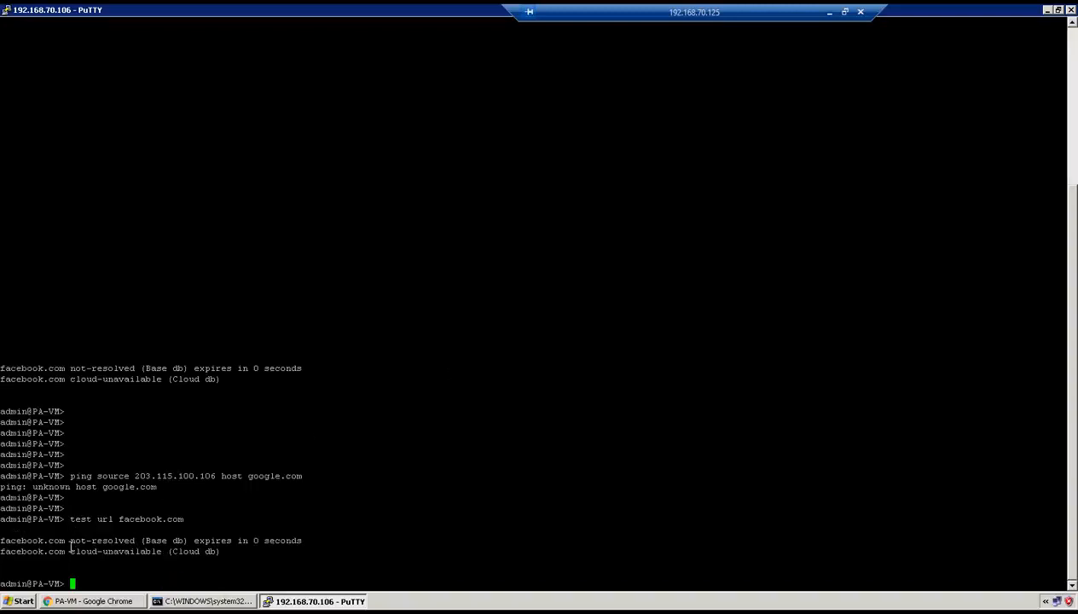
pyautogui.moveTo(70, 549); pyautogui.dragTo(113, 541)
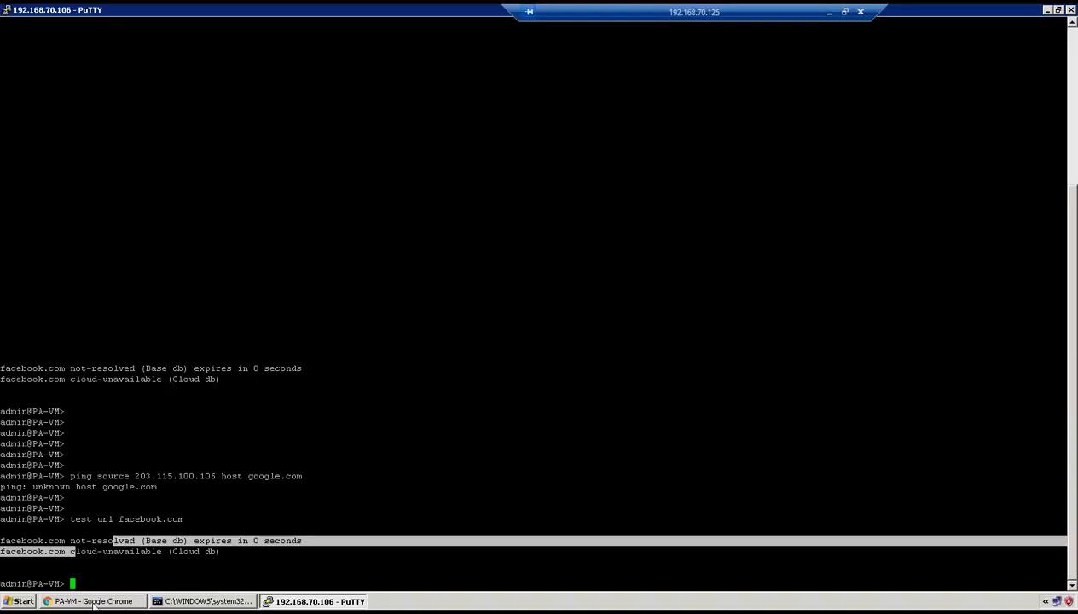
# Return to the firewall's web interface in Chrome and set the device's primary DNS server to 8.8.8.8
pyautogui.click(93, 601)
pyautogui.click(523, 77)
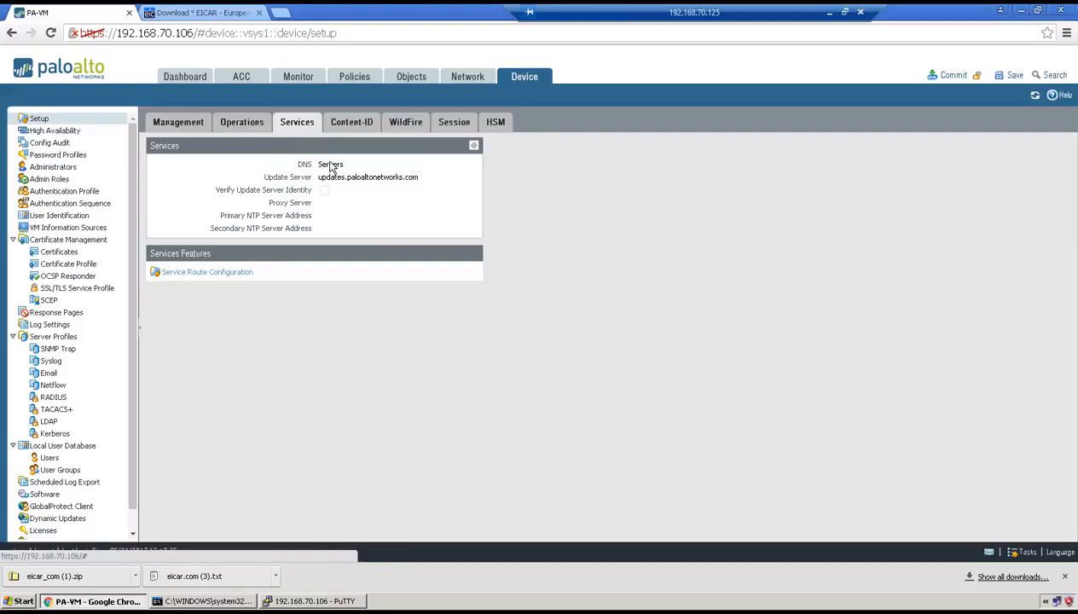
pyautogui.click(474, 146)
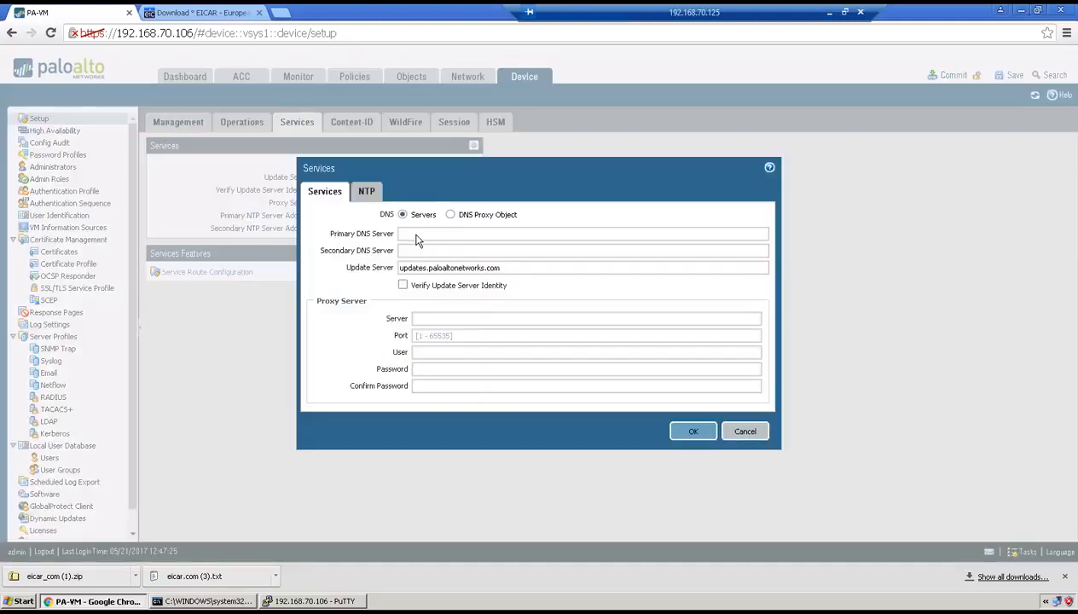
pyautogui.click(416, 234)
pyautogui.write('8.8.8.8')
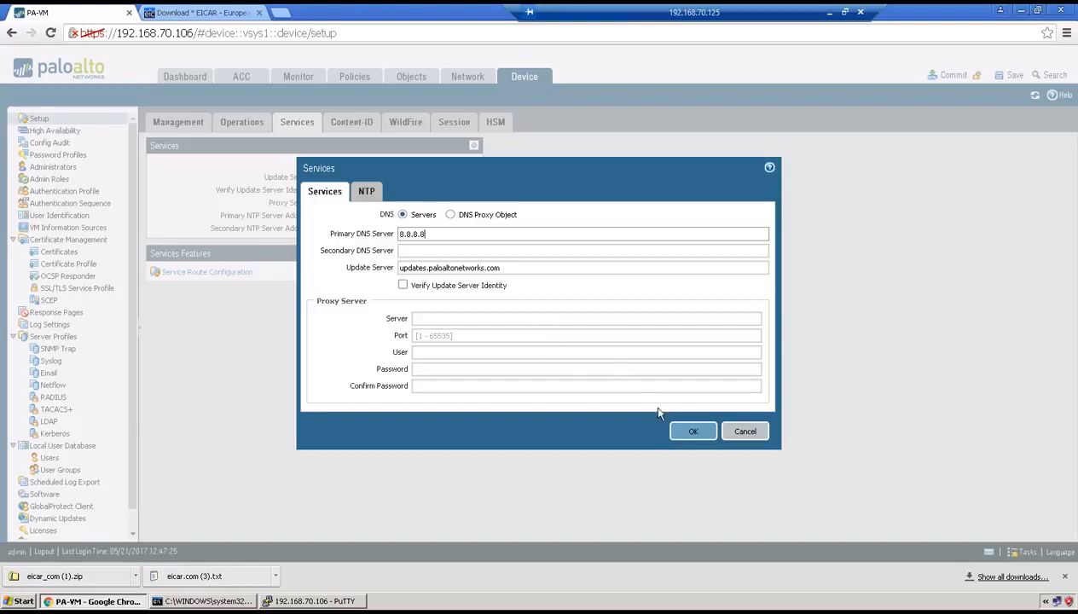
pyautogui.click(691, 432)
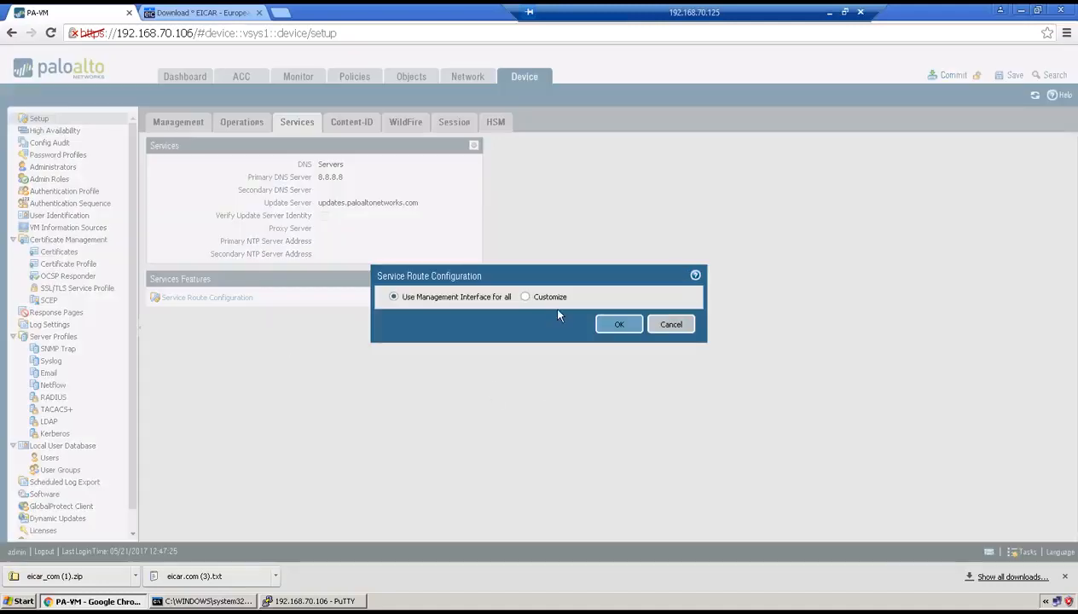
# Customize the IPv4 service routes and set the DNS service's source interface to ethernet1/3
pyautogui.click(525, 296)
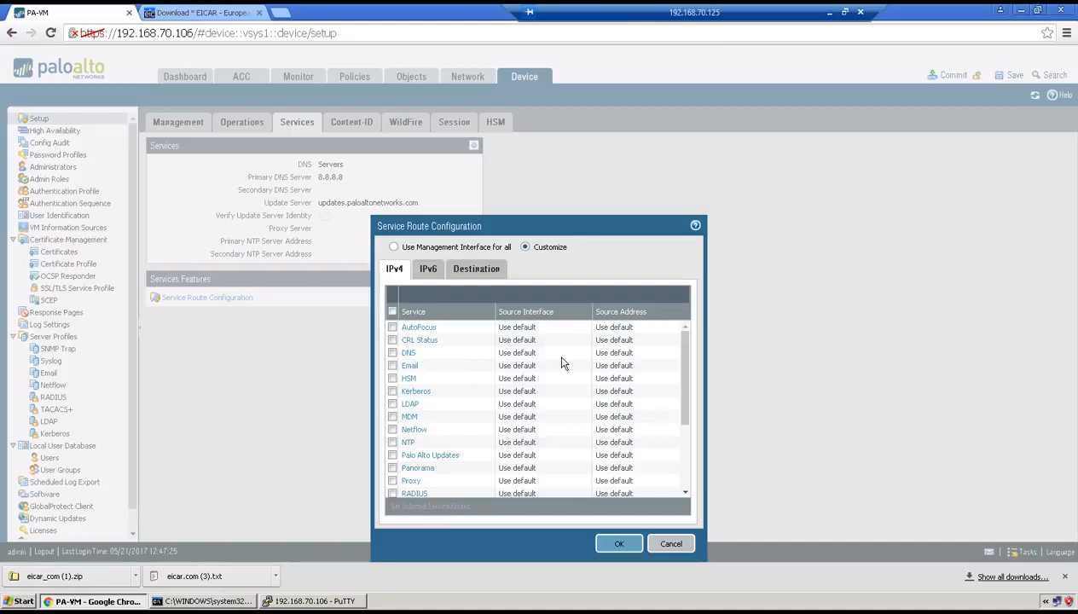
pyautogui.click(393, 352)
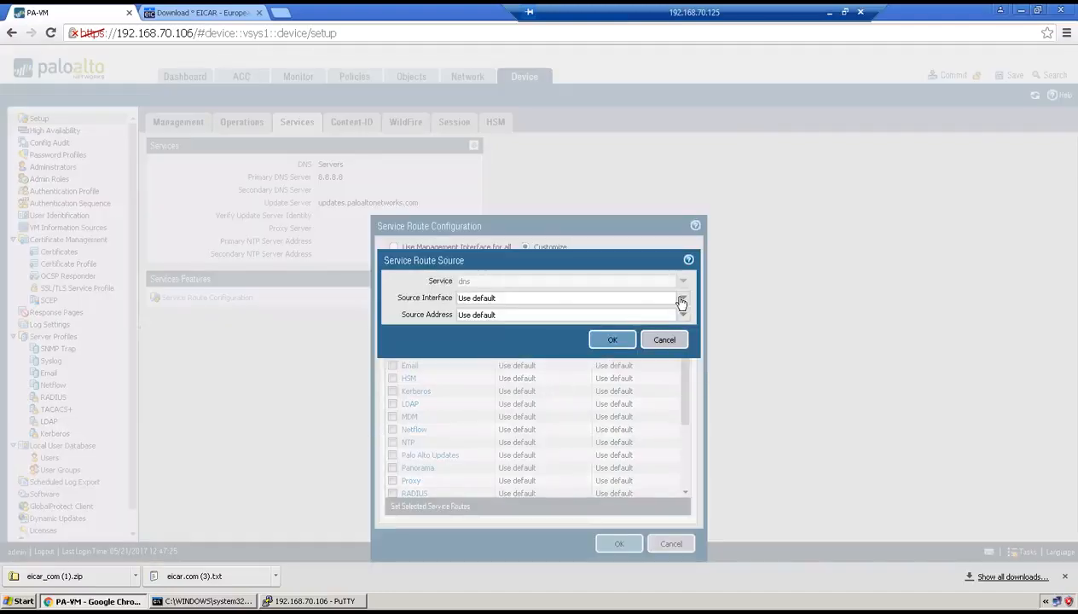
pyautogui.click(682, 298)
pyautogui.click(612, 376)
pyautogui.click(682, 297)
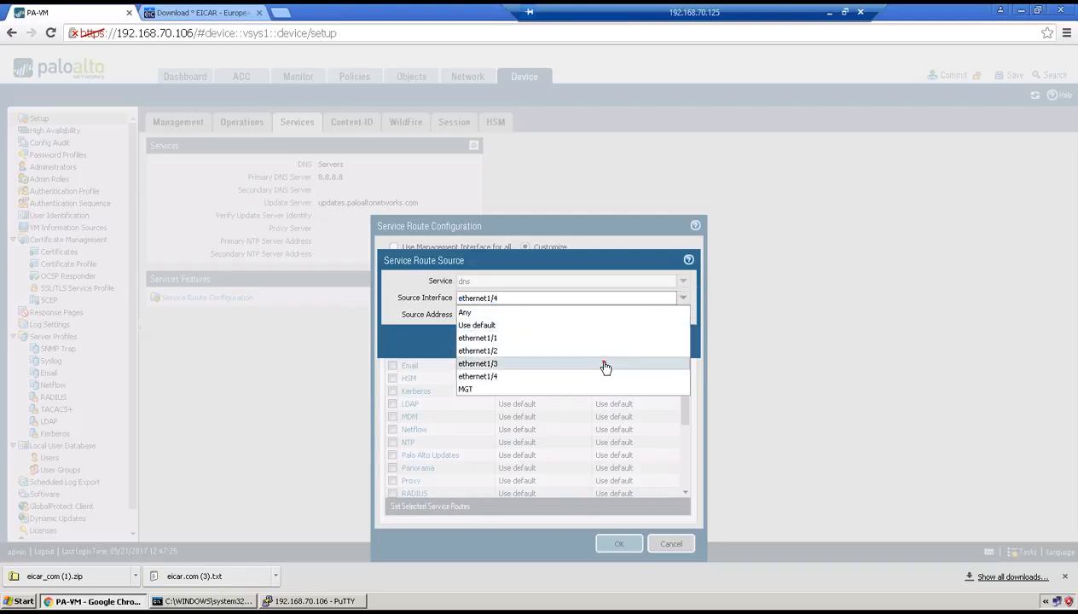
pyautogui.click(604, 365)
pyautogui.click(605, 339)
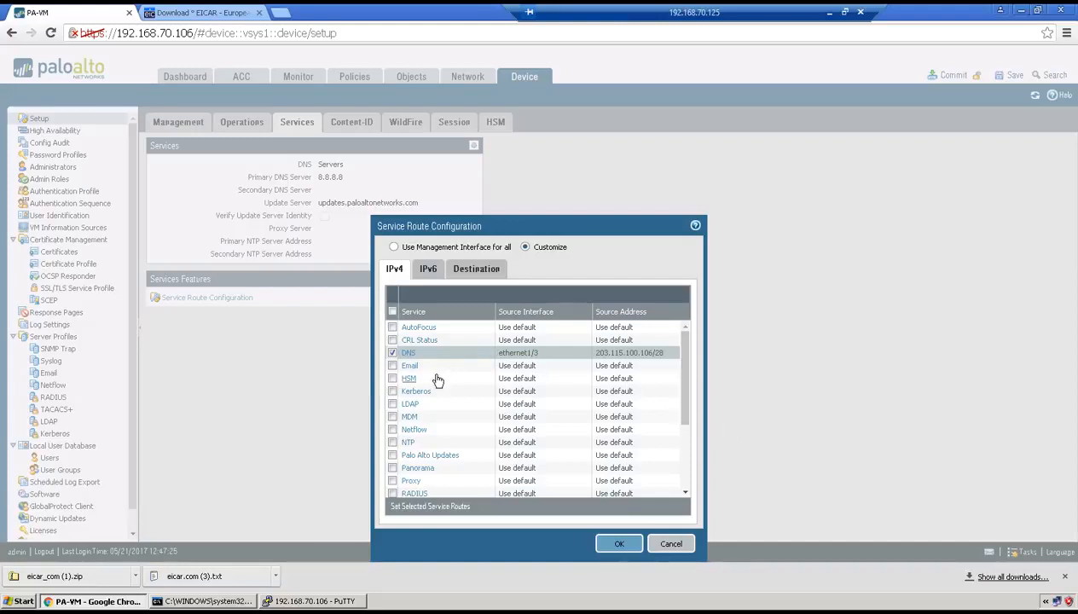
# Set the source interface of the Palo Alto Updates service route to ethernet1/3
pyautogui.click(417, 455)
pyautogui.click(682, 298)
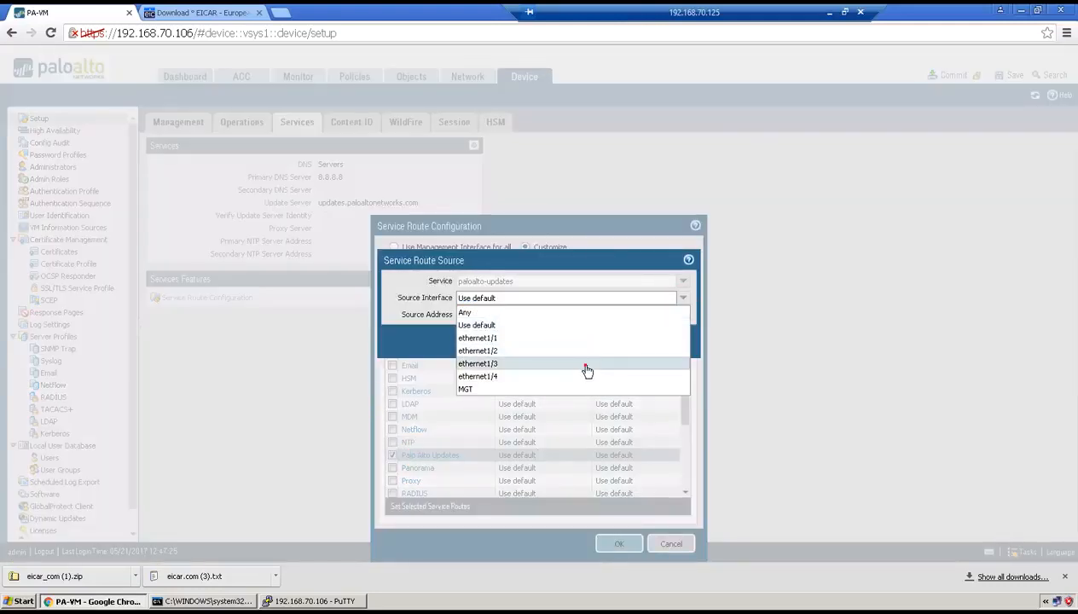
pyautogui.click(585, 364)
pyautogui.click(613, 341)
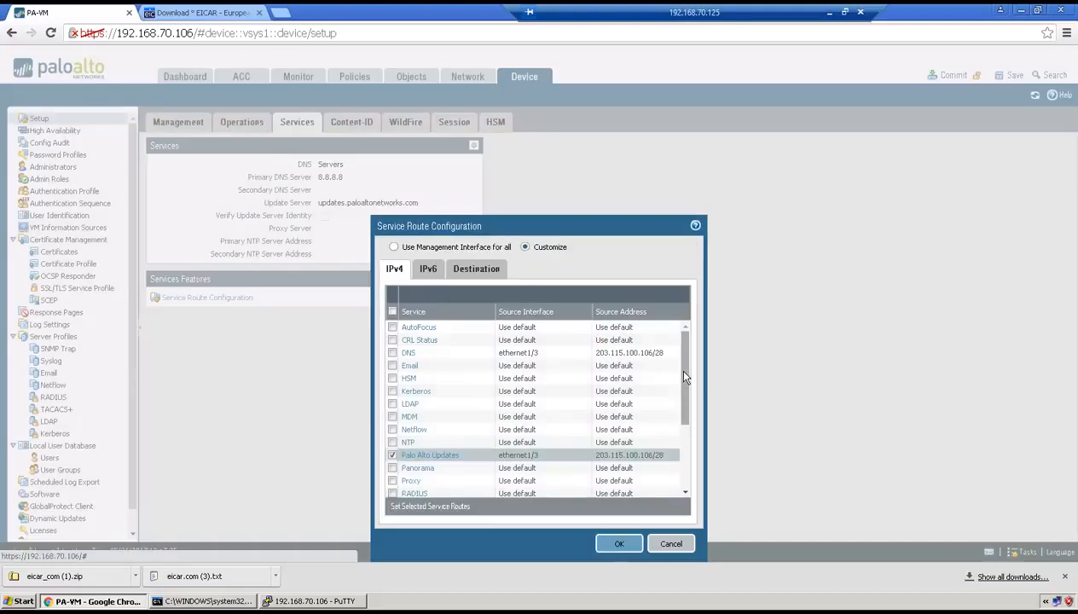
# Set the URL Updates service route's source interface to ethernet1/3 and save the service route configuration
pyautogui.moveTo(685, 361); pyautogui.dragTo(682, 444)
pyautogui.click(432, 454)
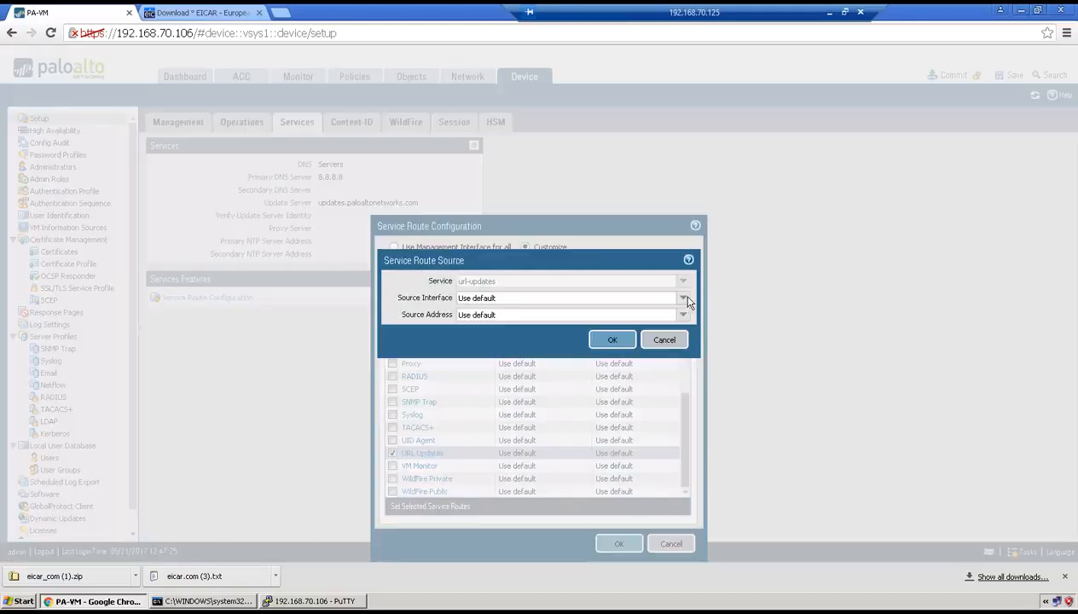
pyautogui.click(683, 298)
pyautogui.click(579, 378)
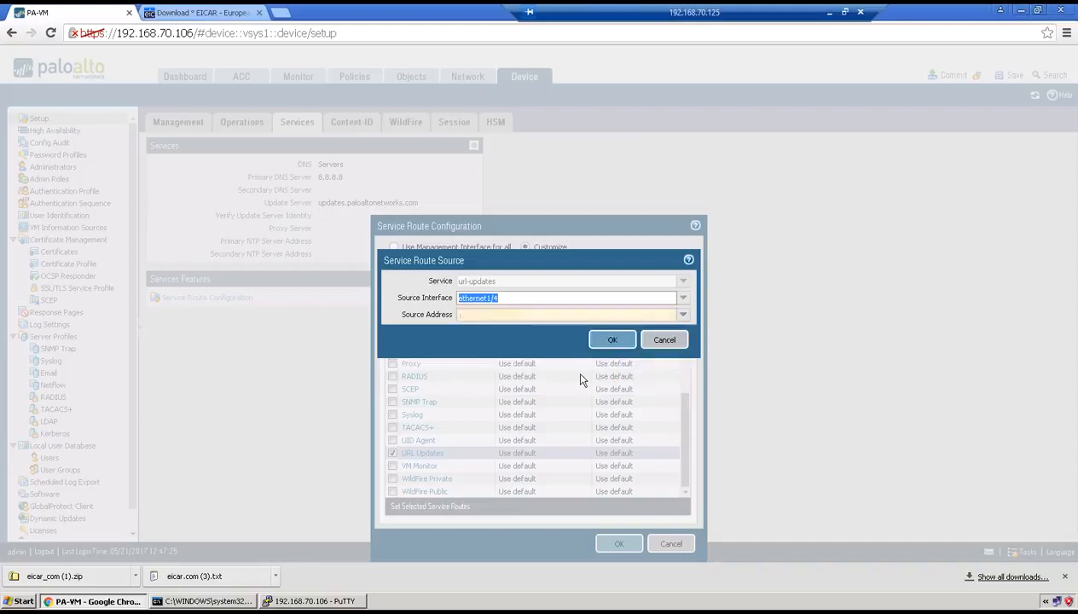
pyautogui.click(683, 298)
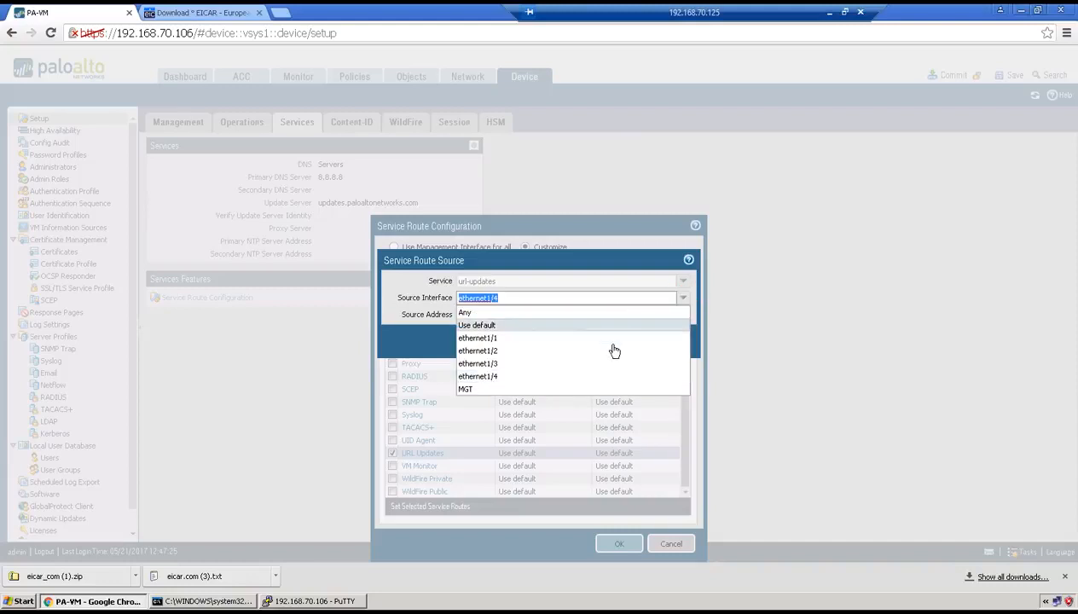
pyautogui.click(601, 365)
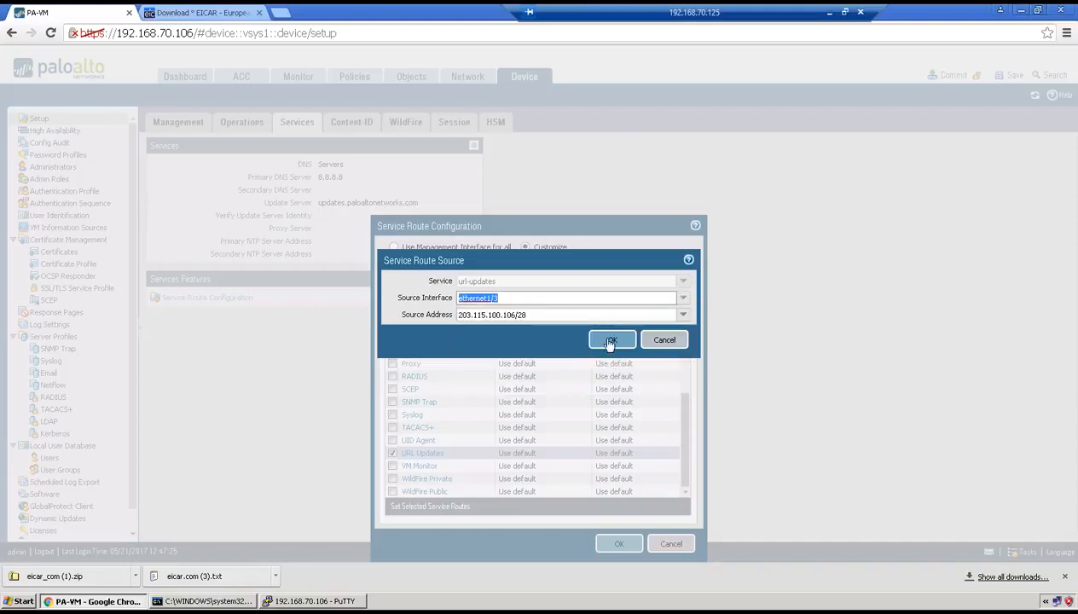
pyautogui.click(611, 341)
pyautogui.click(616, 543)
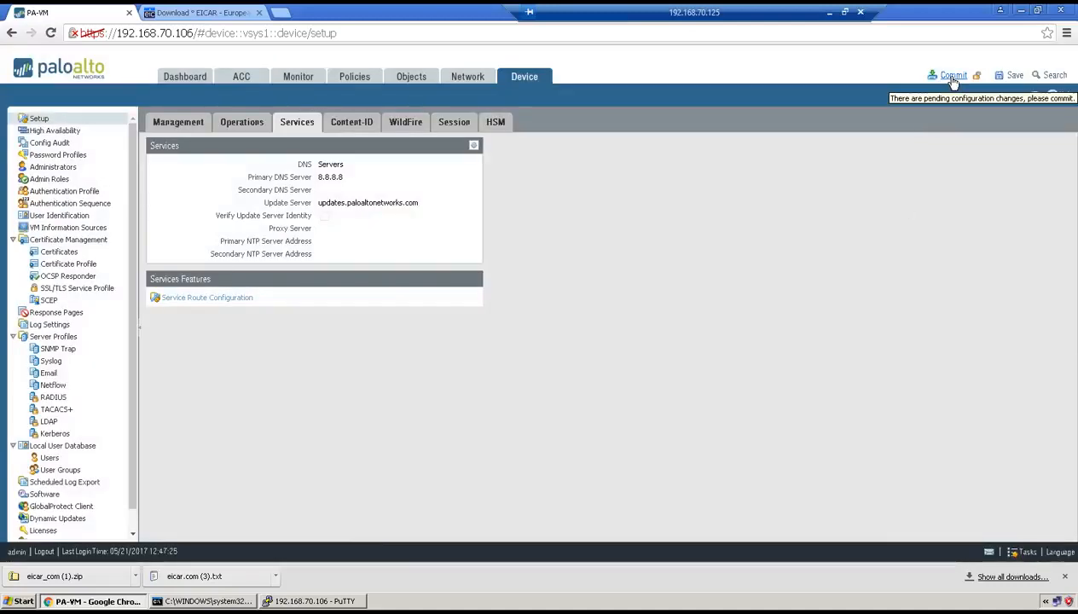
# Commit the pending configuration changes to the firewall
pyautogui.click(952, 76)
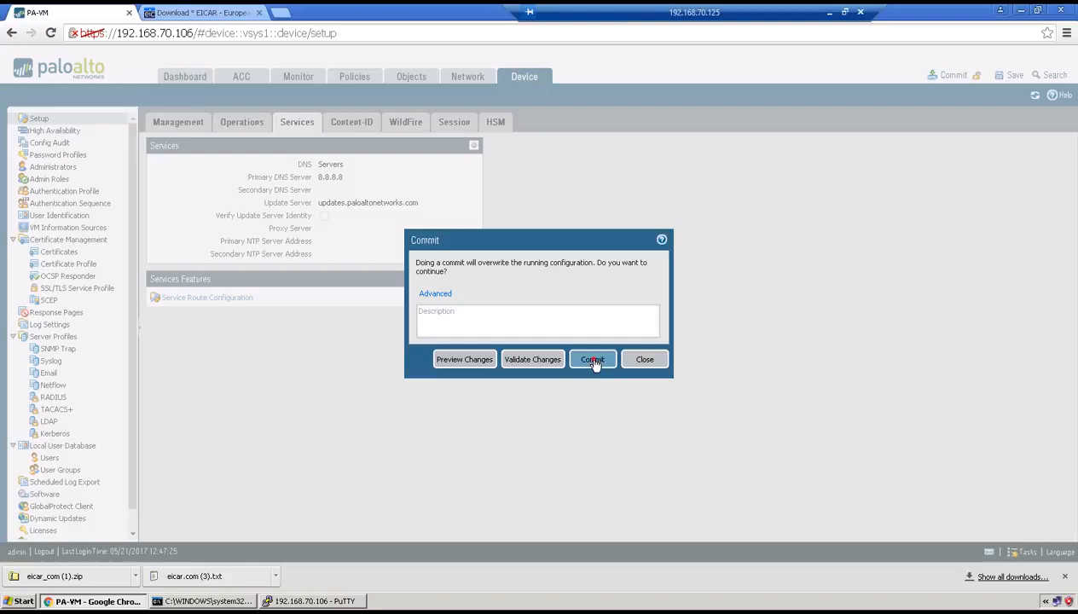
pyautogui.click(592, 359)
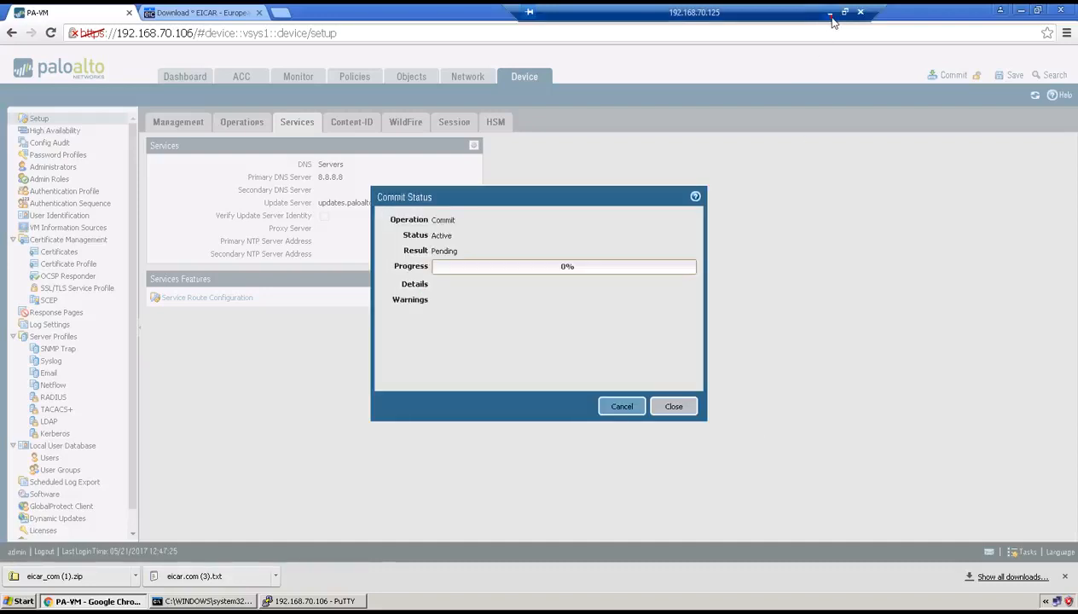
pyautogui.click(829, 12)
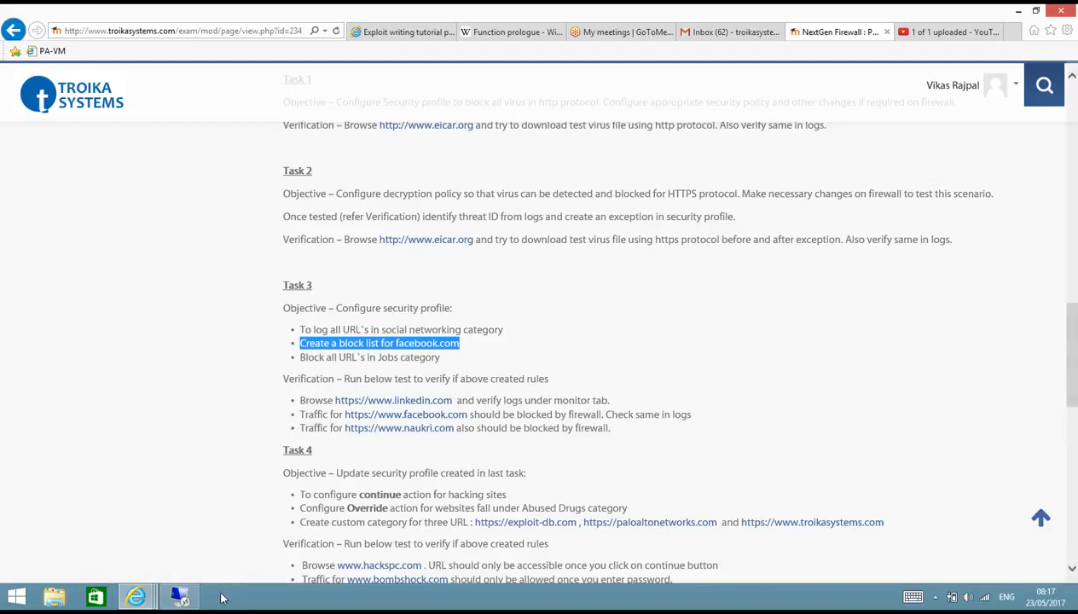
pyautogui.click(934, 599)
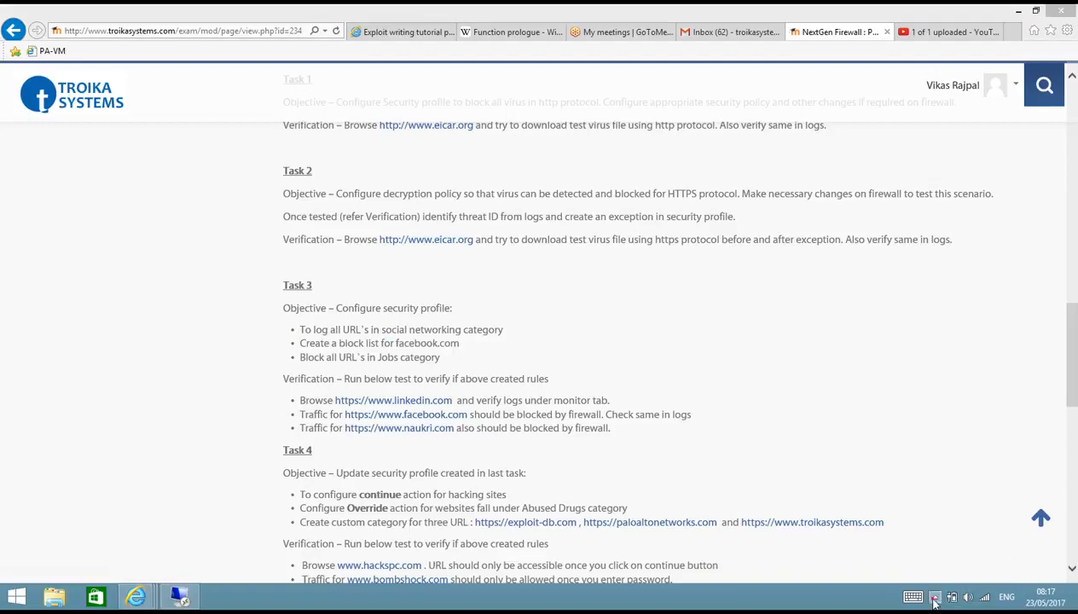
pyautogui.click(179, 597)
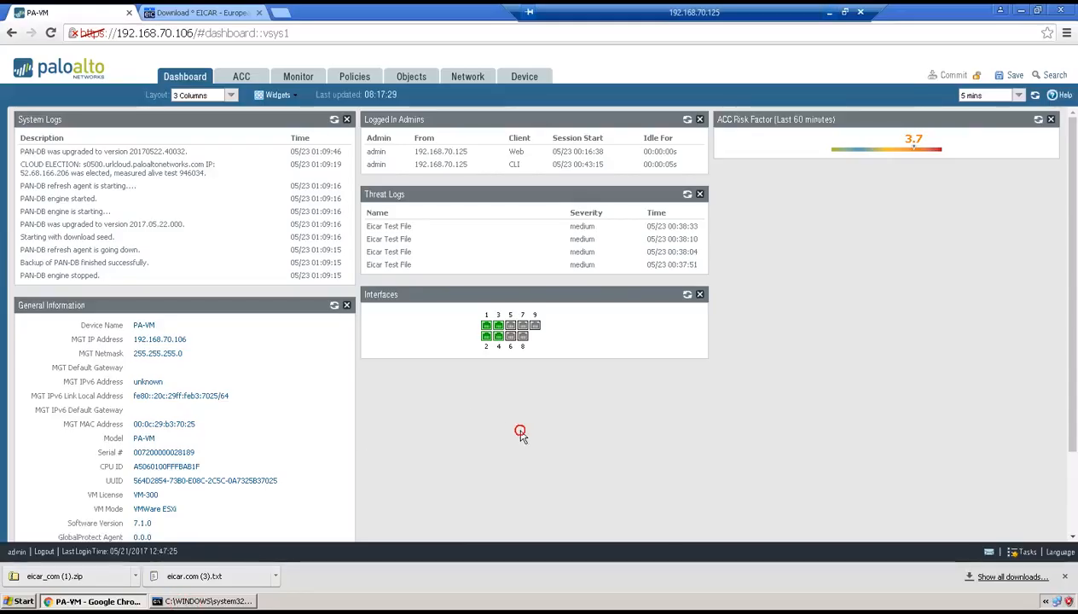
# Launch PuTTY from the remote desktop and open an SSH connection to 192.168.70.106
pyautogui.click(1022, 12)
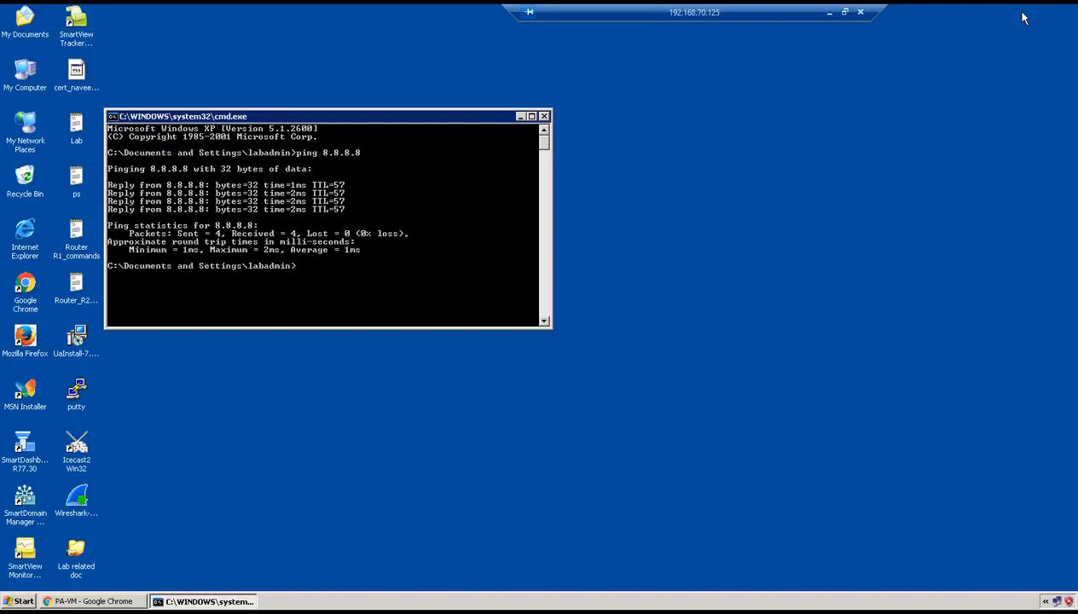
pyautogui.doubleClick(75, 399)
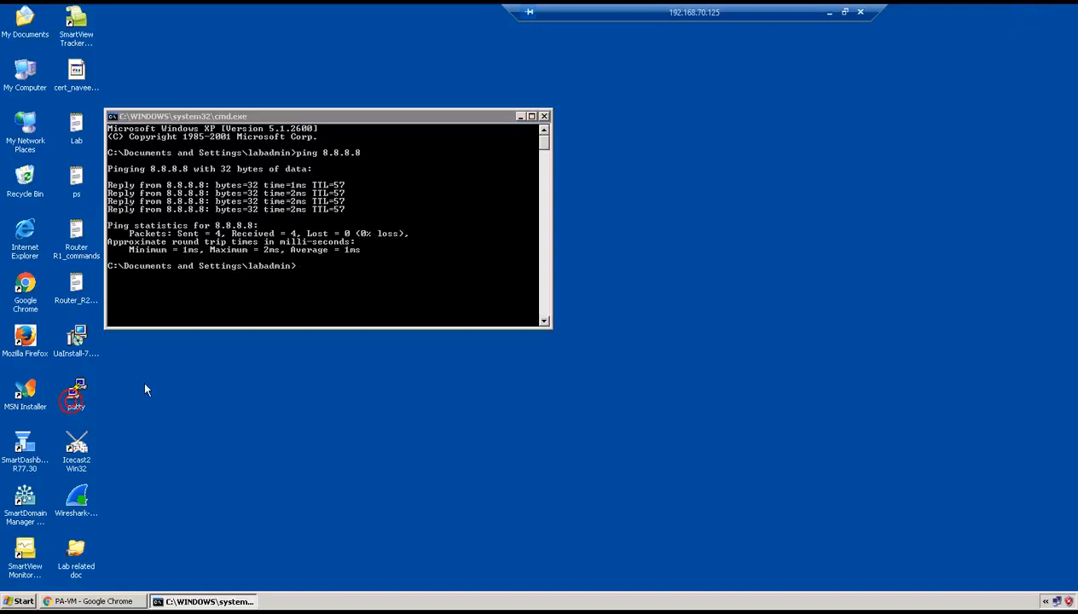
pyautogui.write('192.168.70.106')
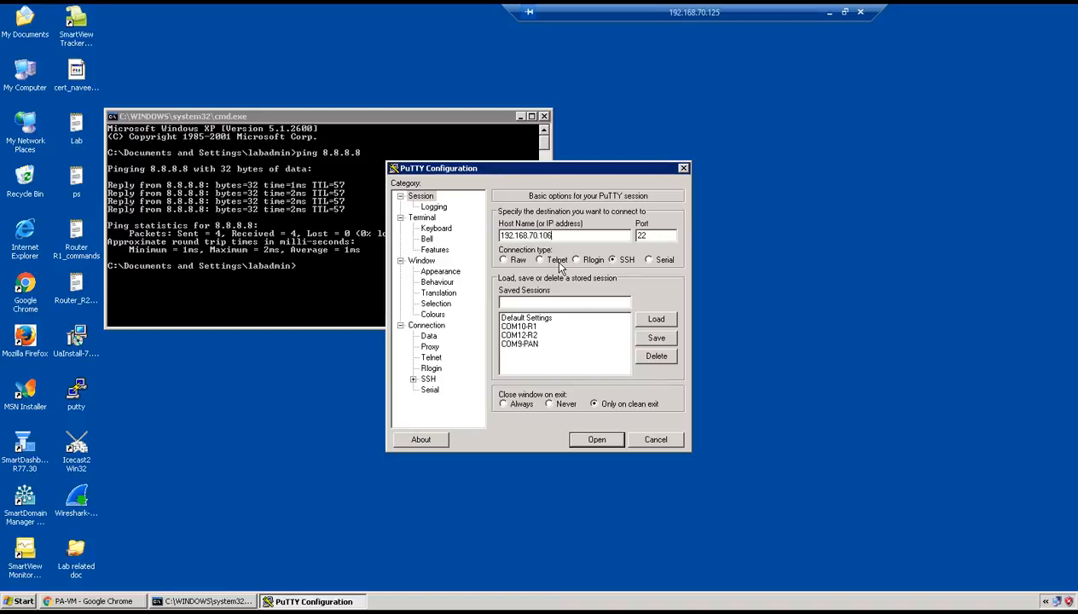
pyautogui.press('Return')
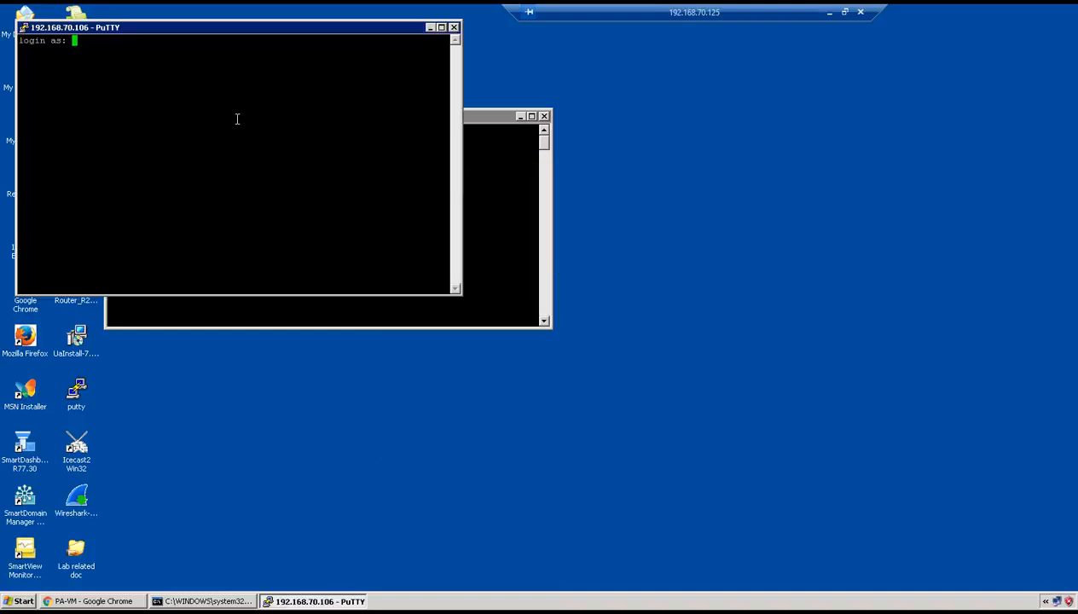
# Maximize the terminal window and log in to the firewall's CLI as admin with the account password
pyautogui.doubleClick(189, 29)
pyautogui.write('admin')
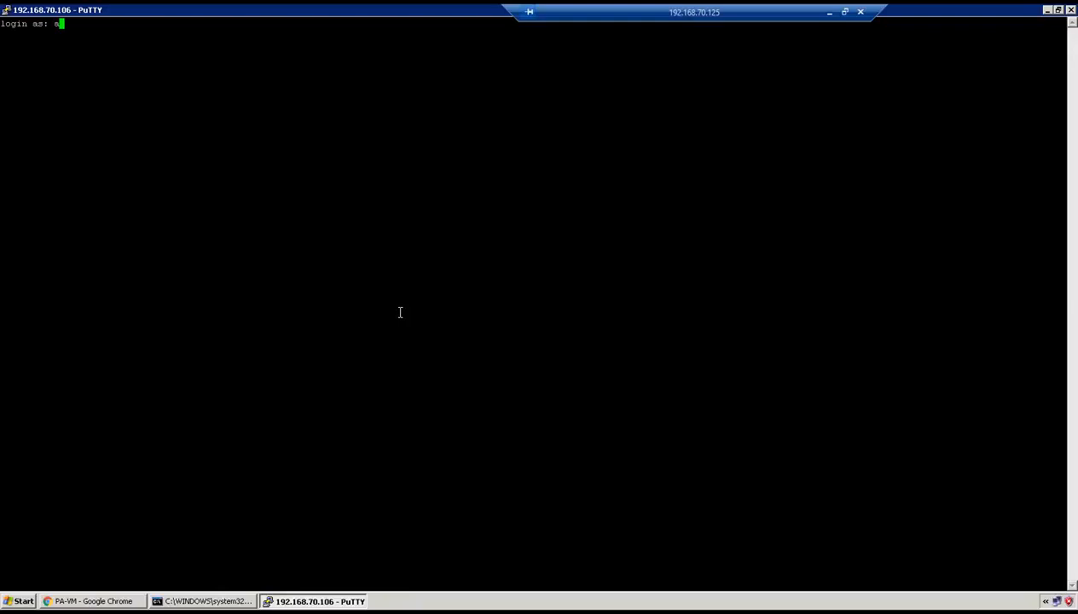
pyautogui.press('Return')
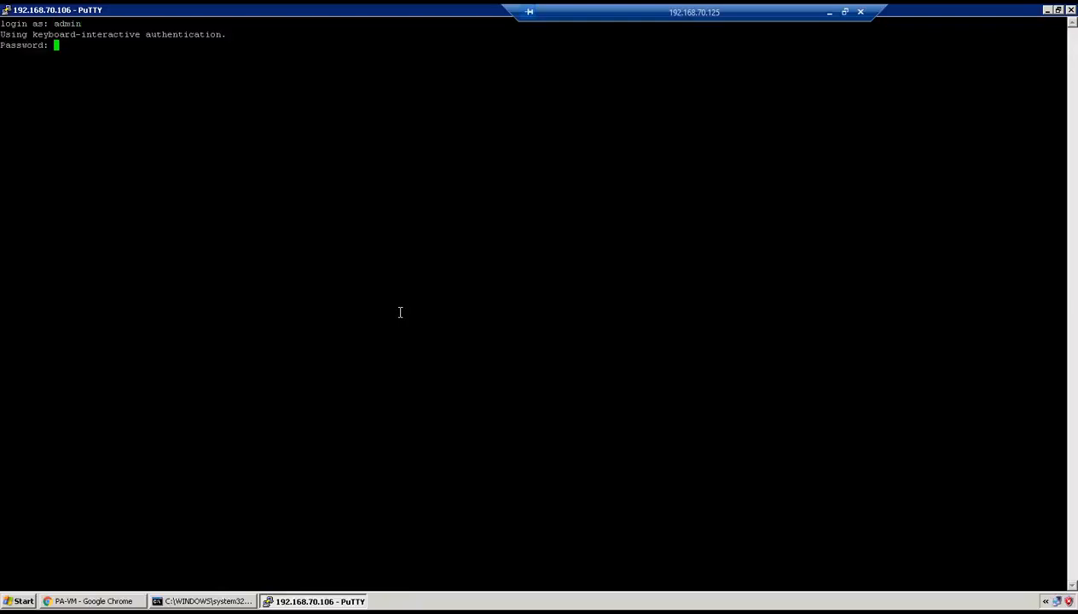
pyautogui.press('Return')
# Run test url facebook.com in the new CLI session and examine the category returned for the site
pyautogui.press('Return')
pyautogui.press('Return')
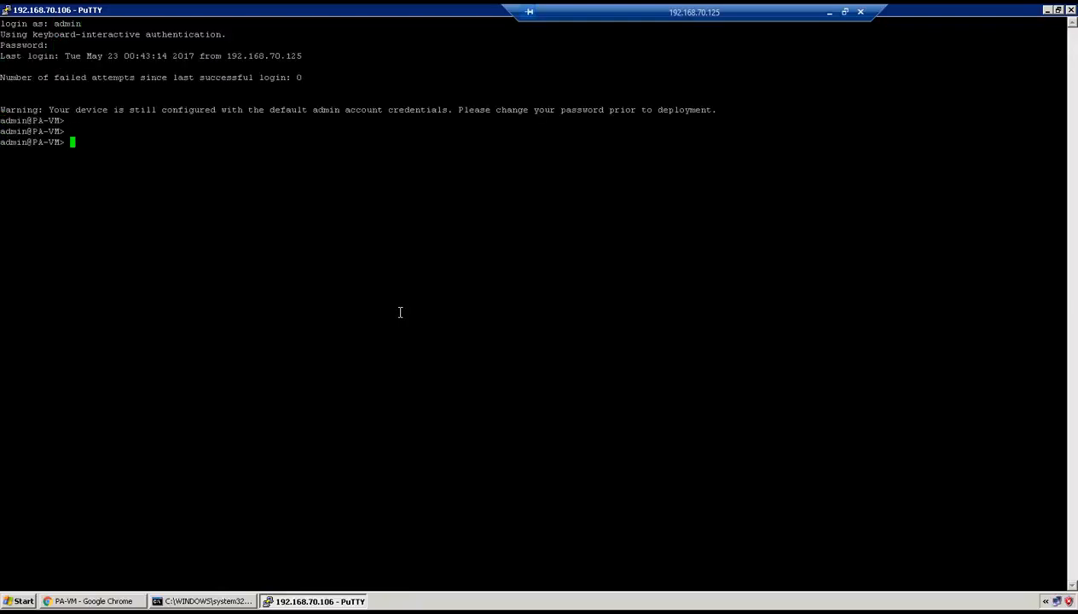
pyautogui.press('Return')
pyautogui.press('Return')
pyautogui.write('test u')
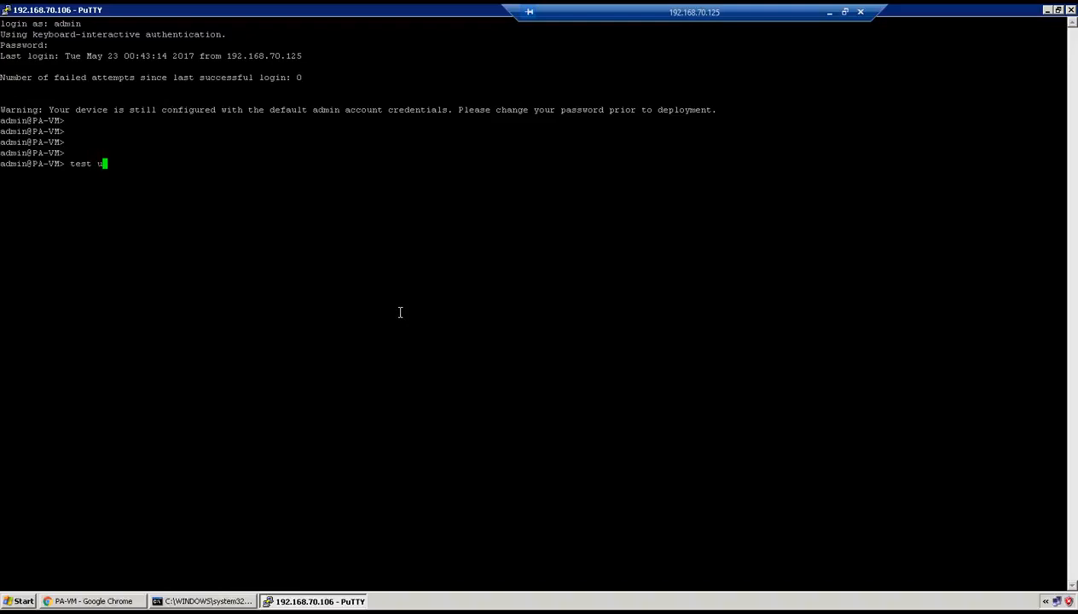
pyautogui.write('rl facebook.com')
pyautogui.press('Return')
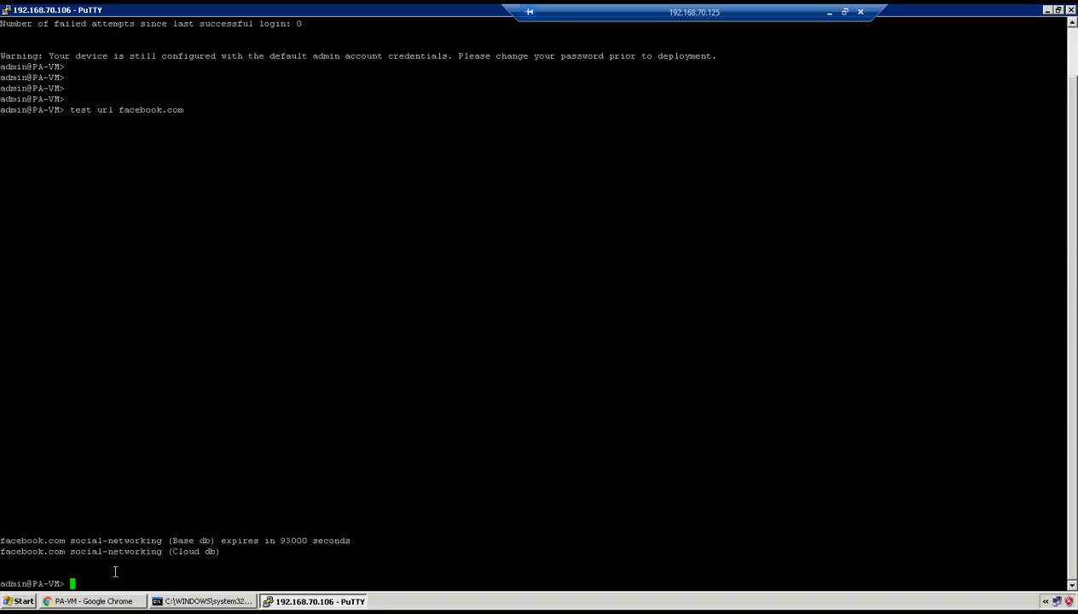
pyautogui.moveTo(71, 540); pyautogui.dragTo(145, 542)
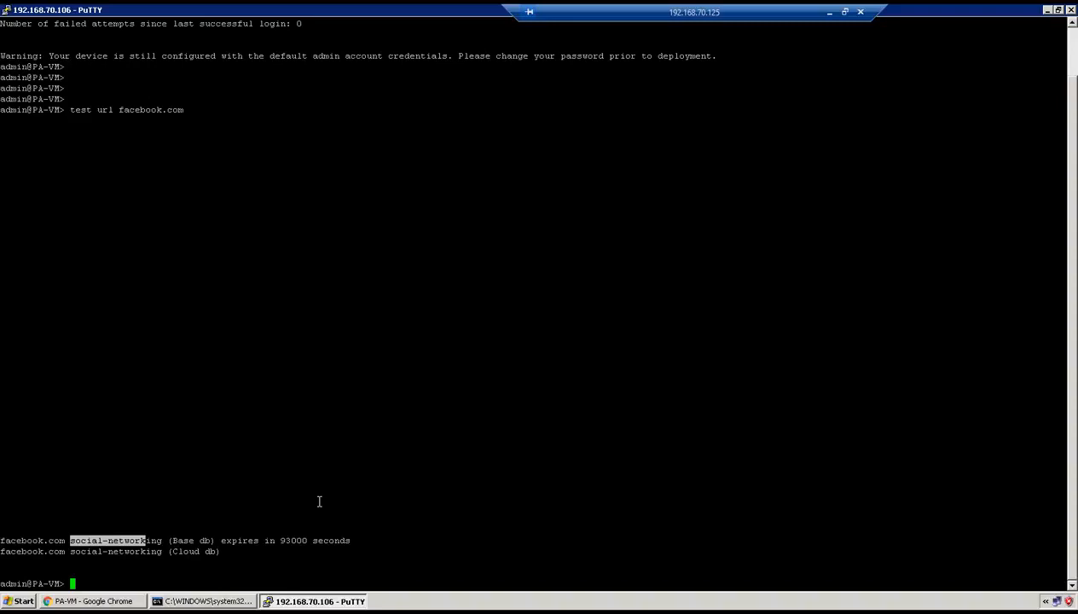
# Look up the URL category of linkedin.com with the command test url linkedin.com
pyautogui.write('test url linkedin.com')
pyautogui.press('Return')
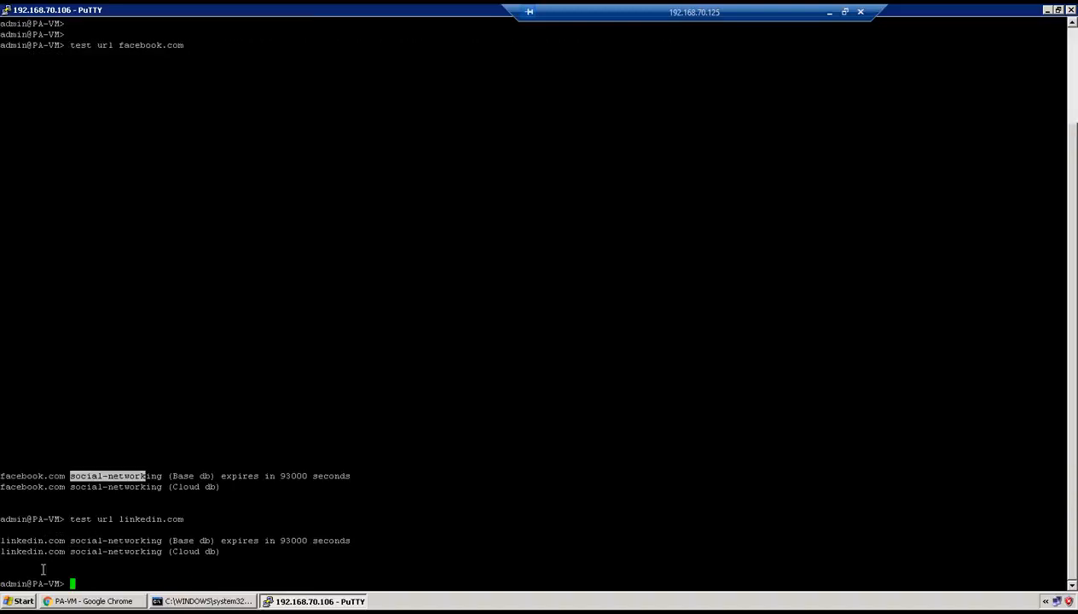
# Look up the URL category of naukri.com with the command test url naukri.com and examine the returned category
pyautogui.click(116, 541)
pyautogui.doubleClick(116, 540)
pyautogui.write('test url nauk')
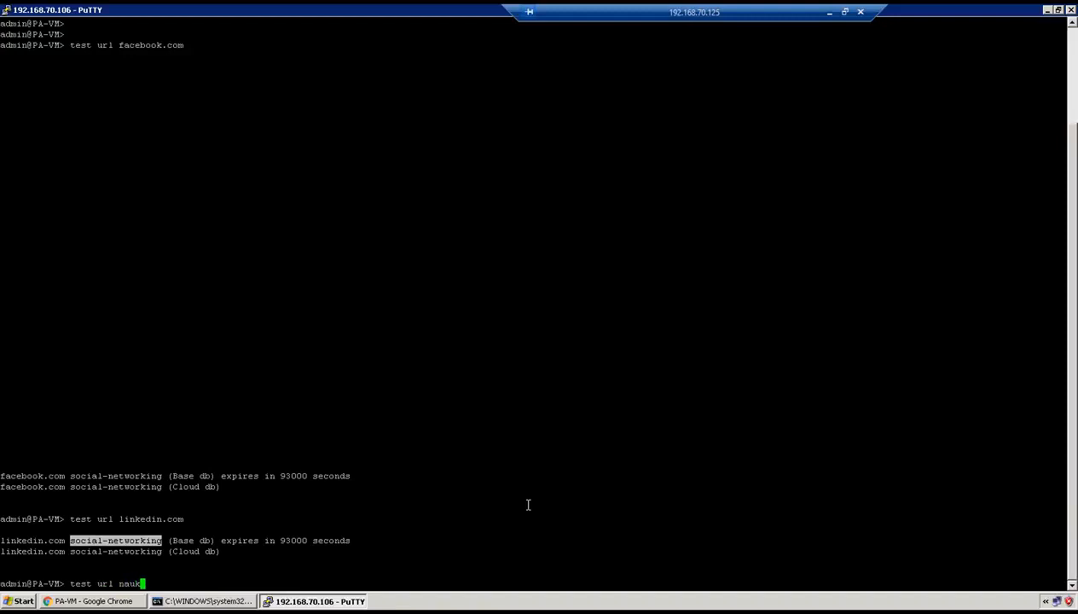
pyautogui.write('ri.com')
pyautogui.press('Return')
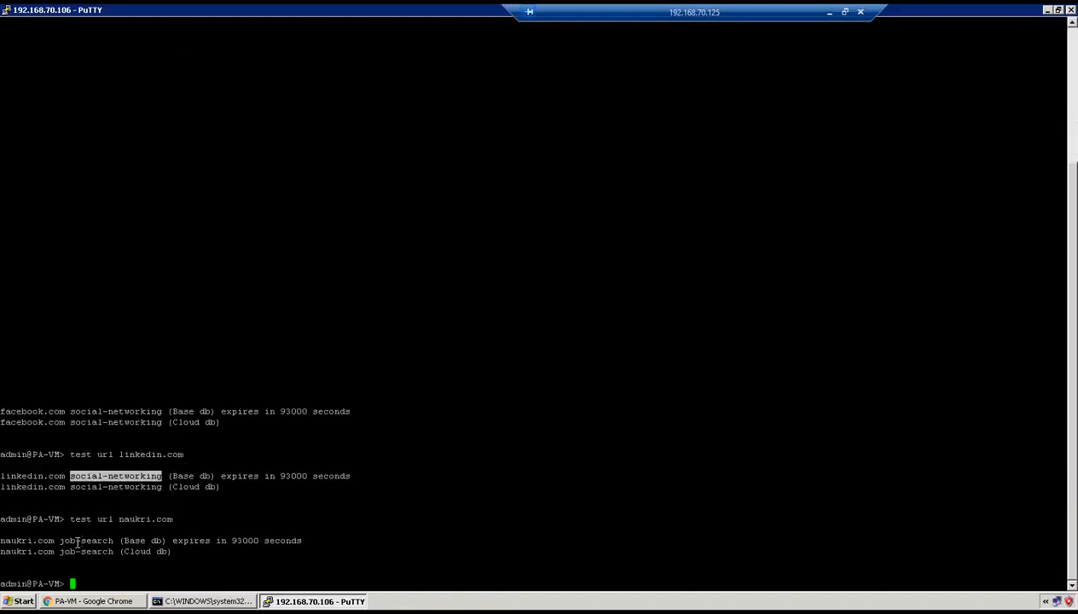
pyautogui.doubleClick(79, 541)
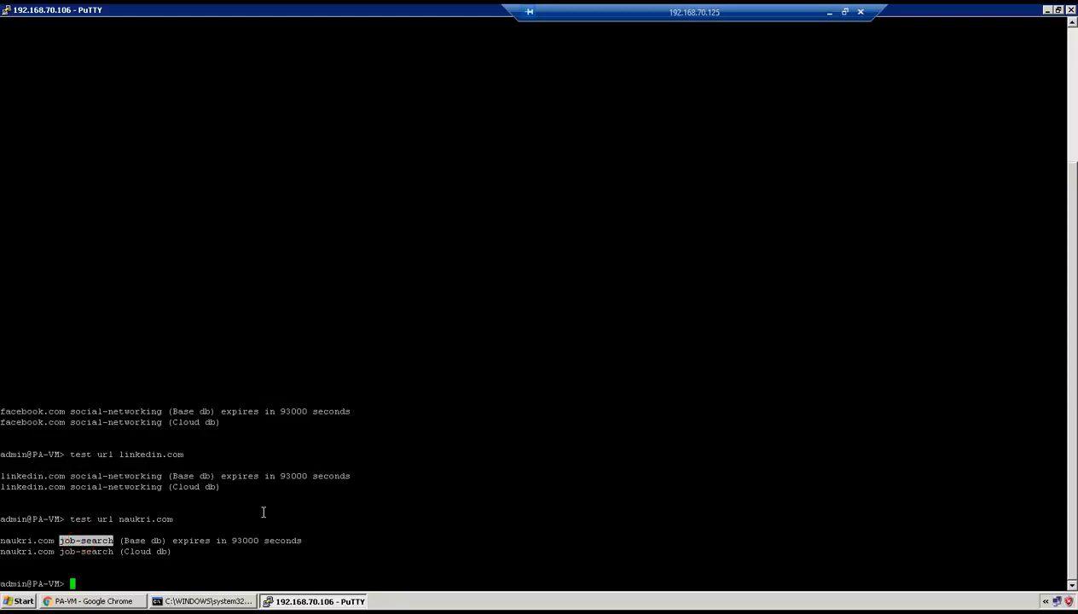
# Switch to Chrome and browse to linkedin.com in a new tab to test the social networking rule
pyautogui.click(92, 601)
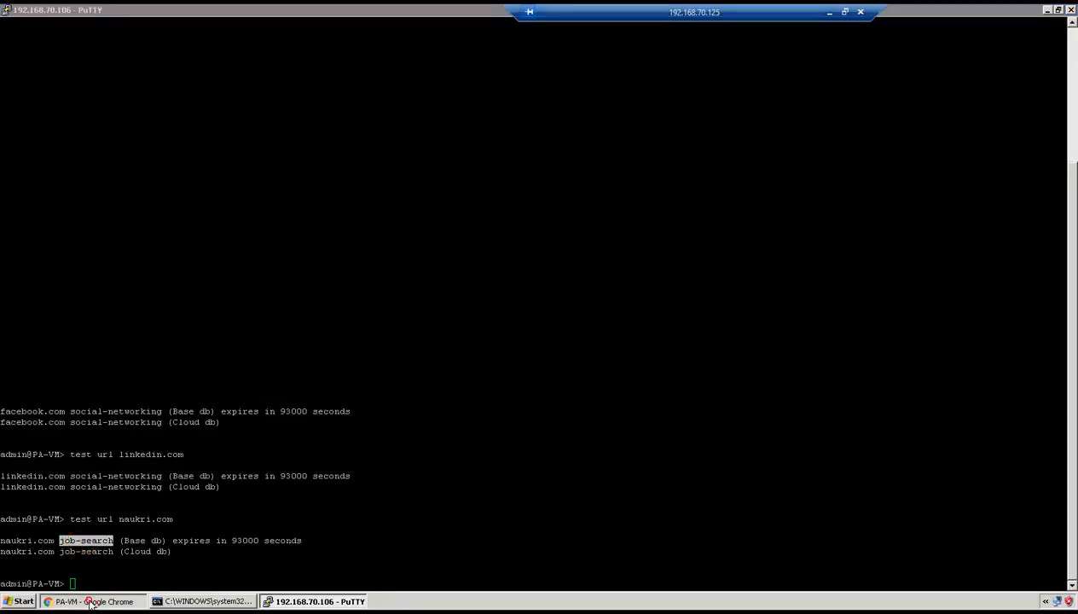
pyautogui.click(279, 12)
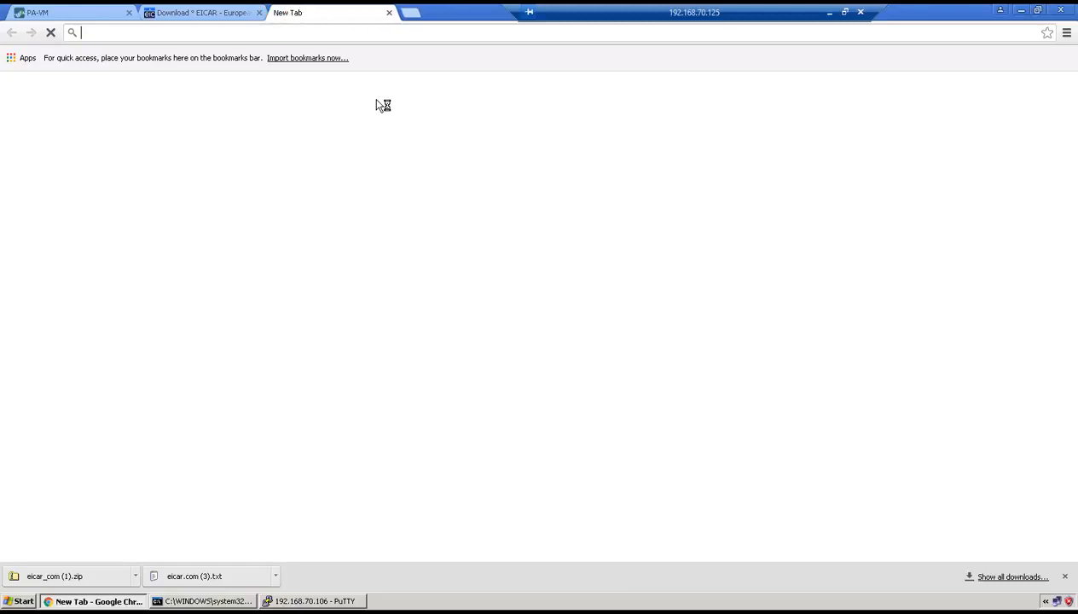
pyautogui.write('linked')
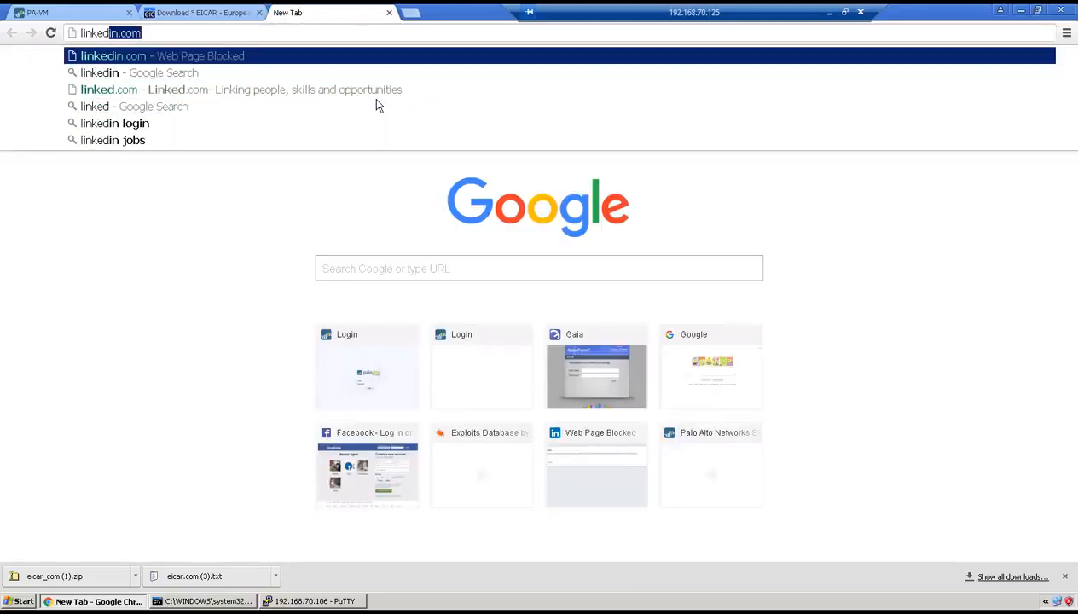
pyautogui.press('Return')
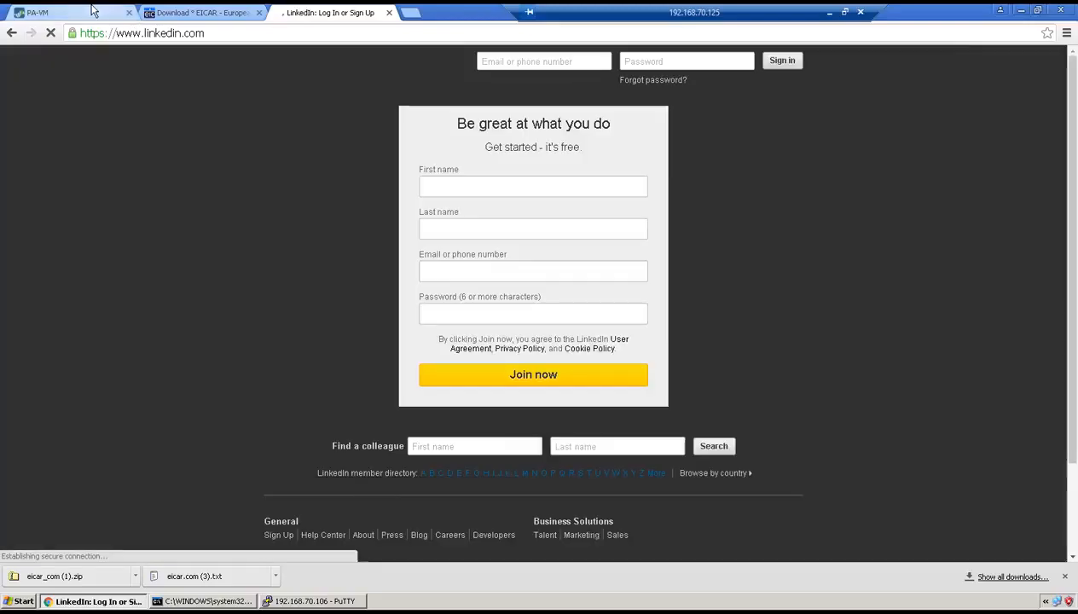
# Open the firewall's URL Filtering log and refresh it to check the entries for the LinkedIn visit
pyautogui.click(93, 10)
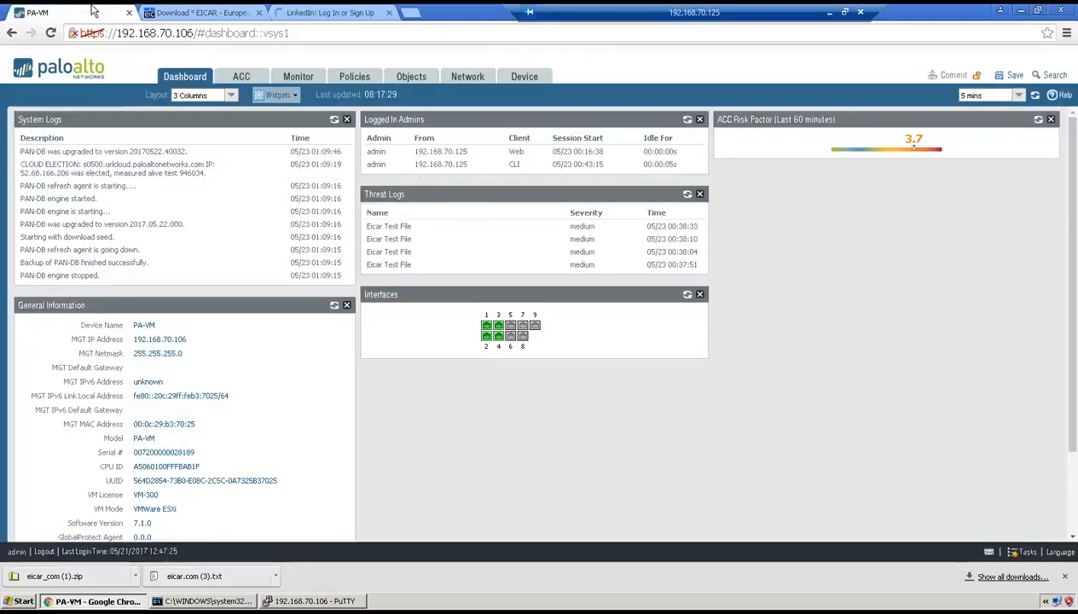
pyautogui.click(288, 79)
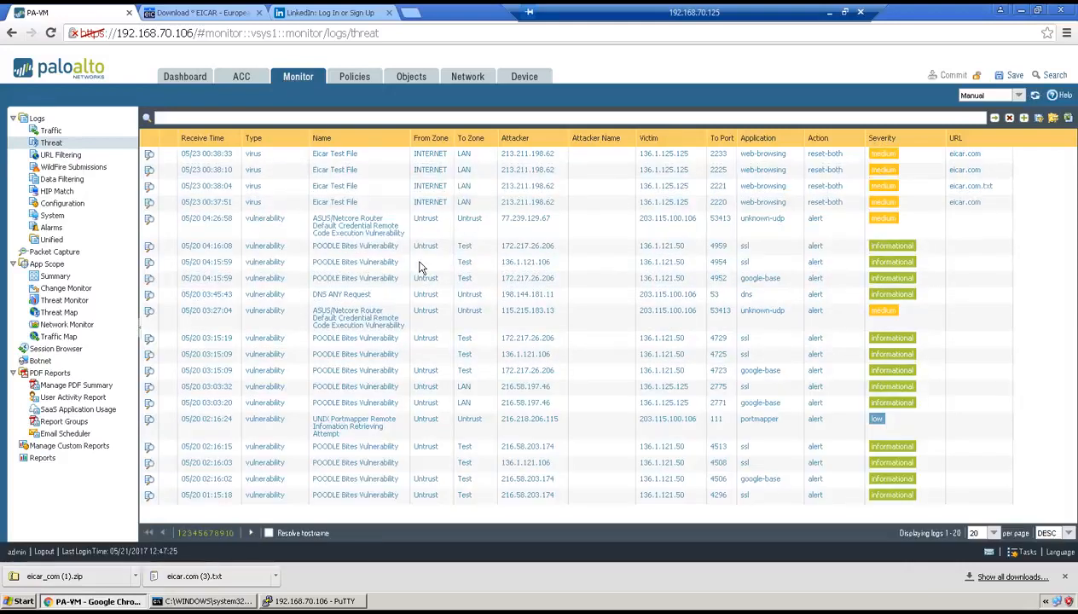
pyautogui.click(66, 156)
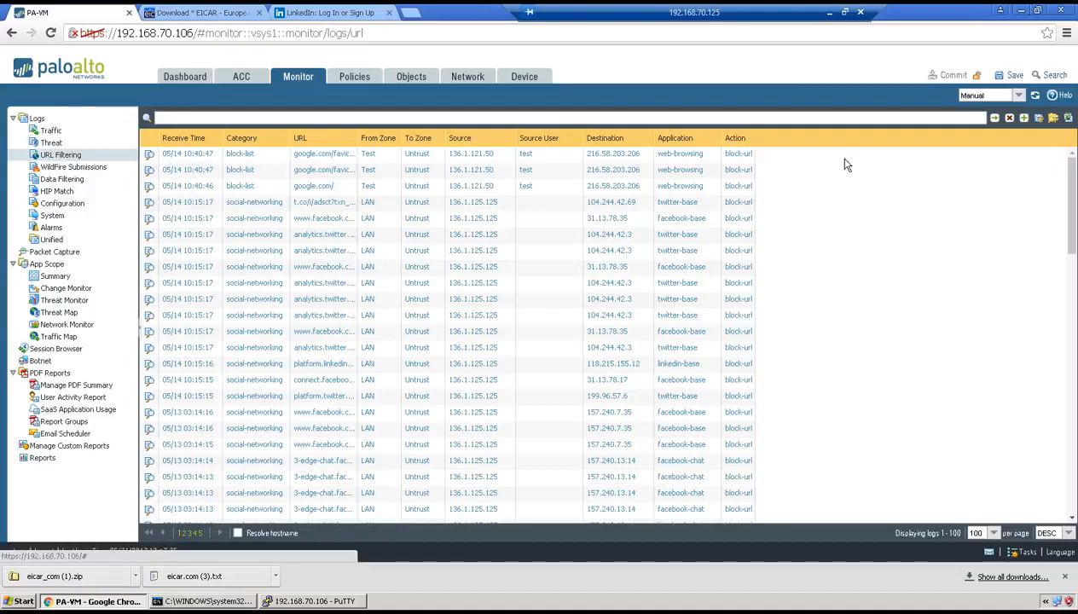
pyautogui.click(994, 120)
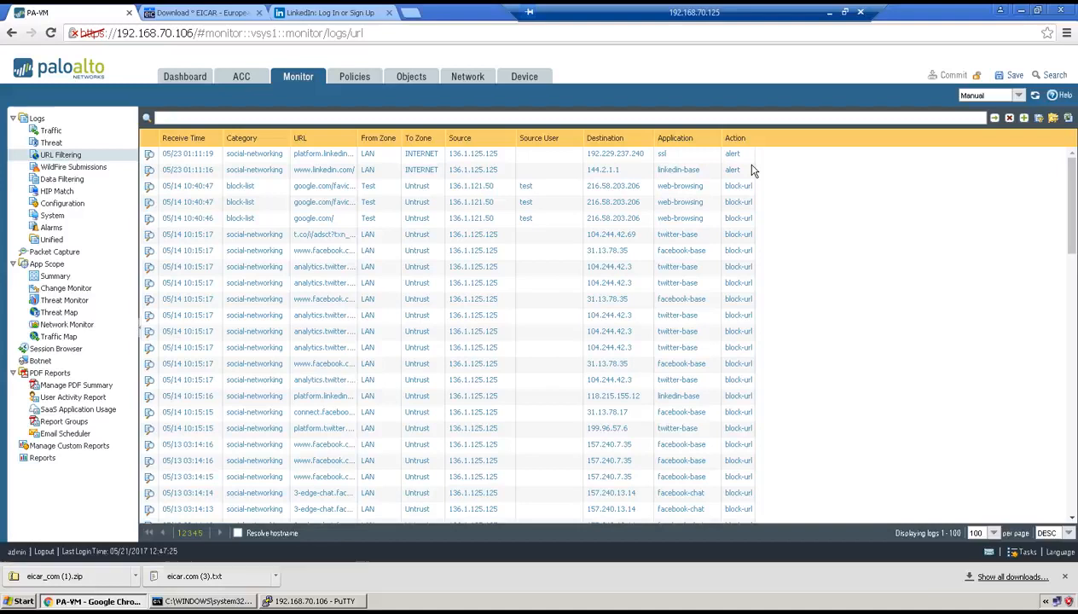
pyautogui.click(411, 13)
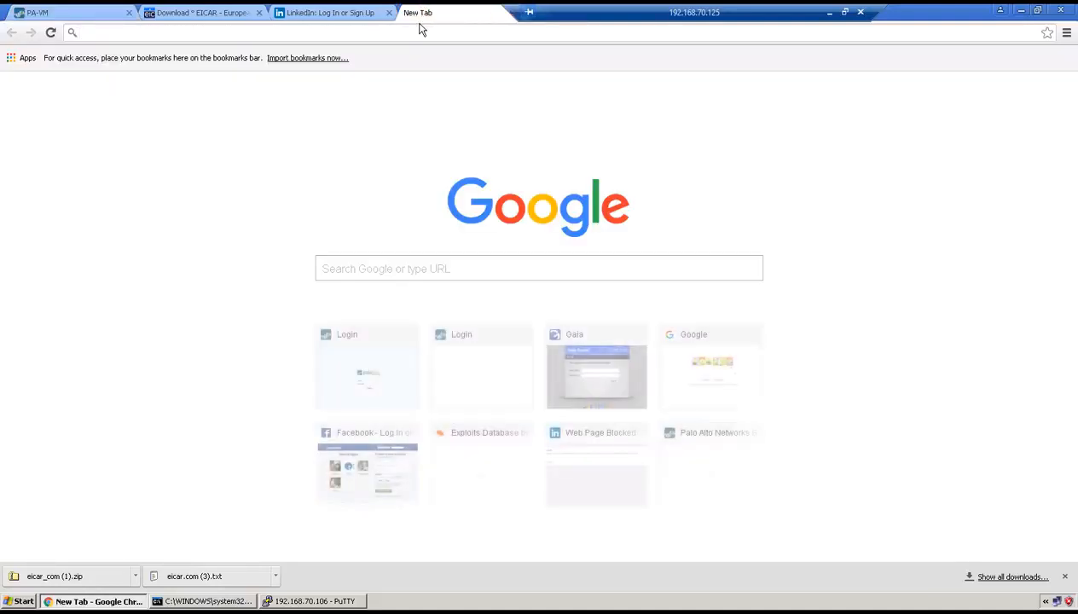
pyautogui.write('nau')
pyautogui.press('Return')
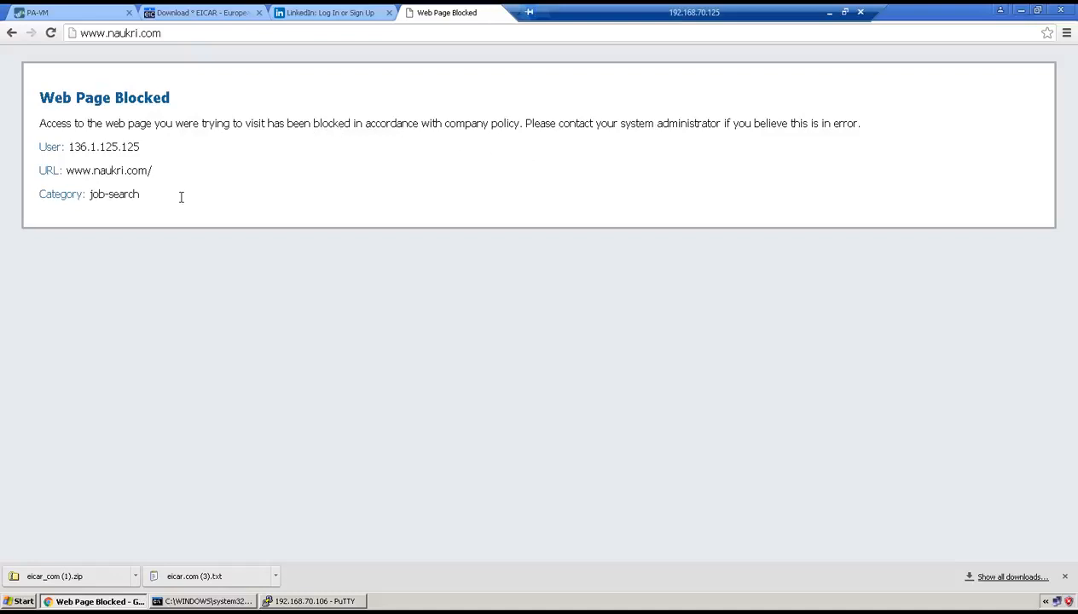
pyautogui.click(81, 10)
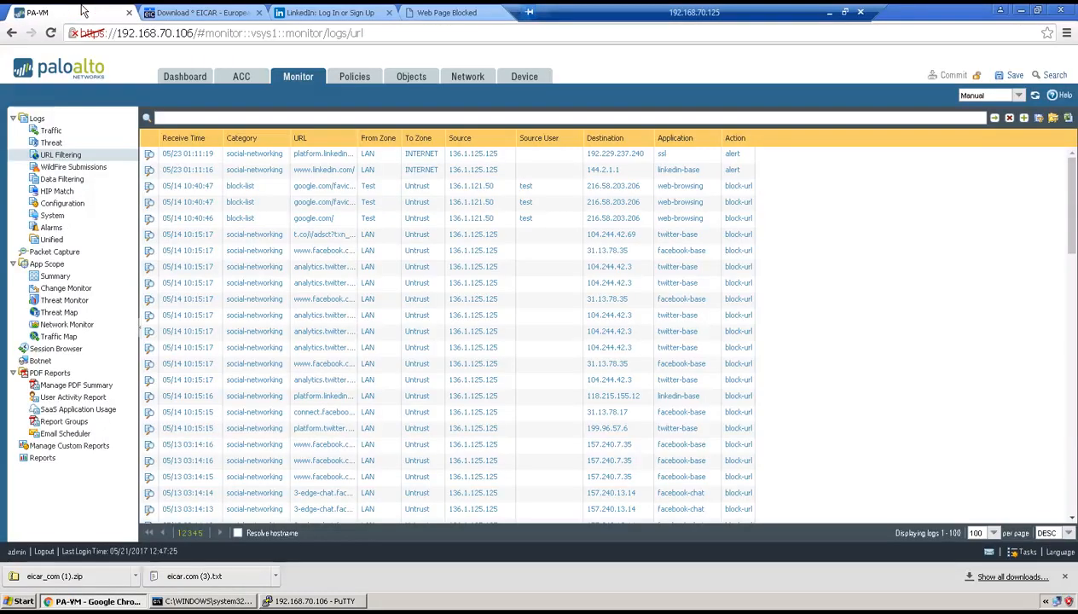
pyautogui.click(995, 119)
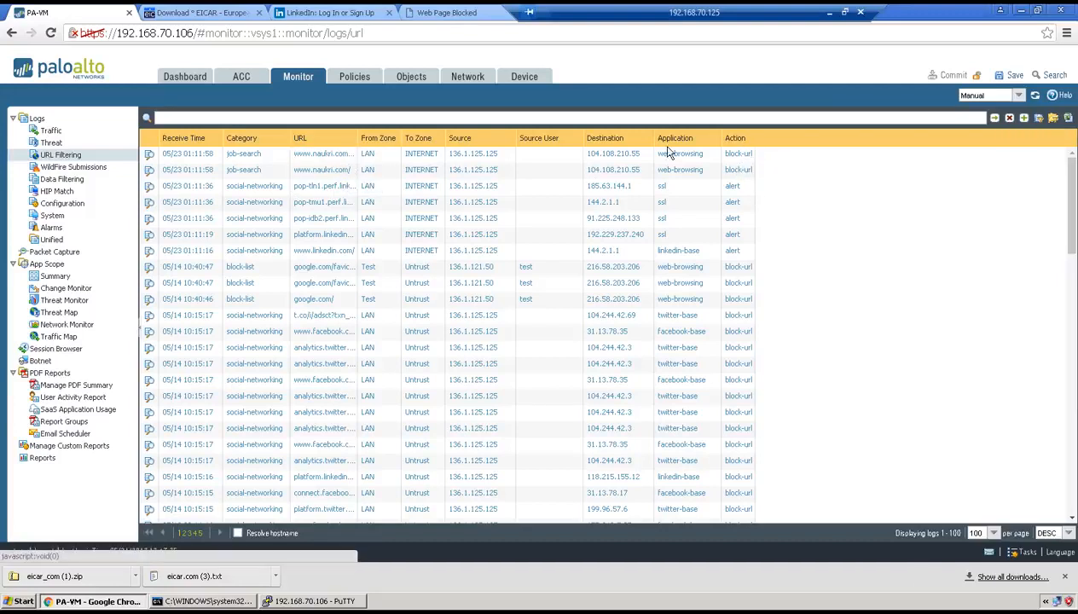
# Browse to facebook.com in a new tab and check the refreshed URL Filtering log for the visit
pyautogui.click(528, 12)
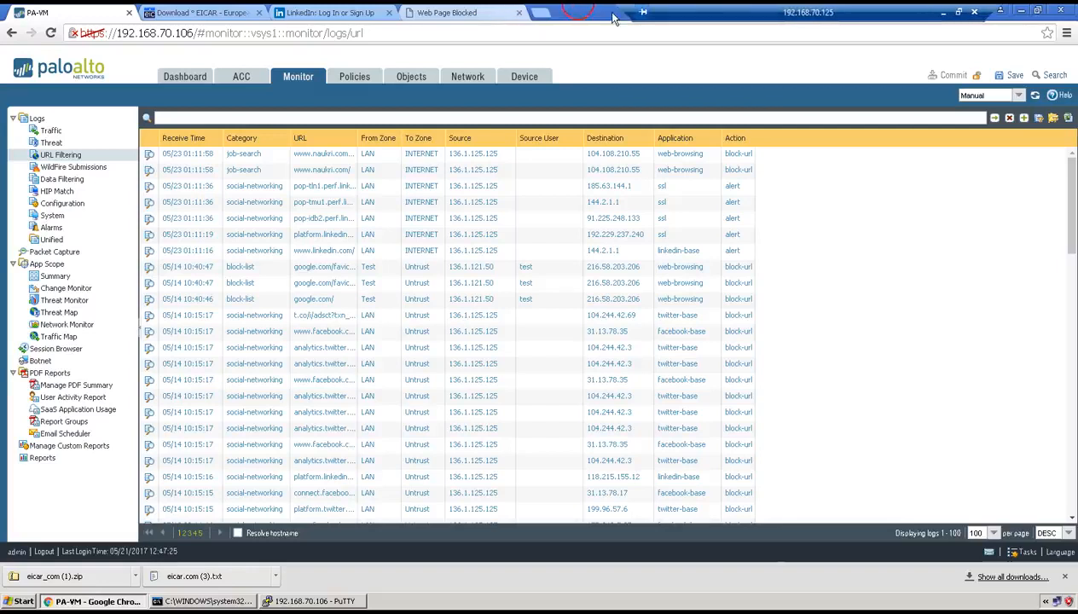
pyautogui.write('facebook.com')
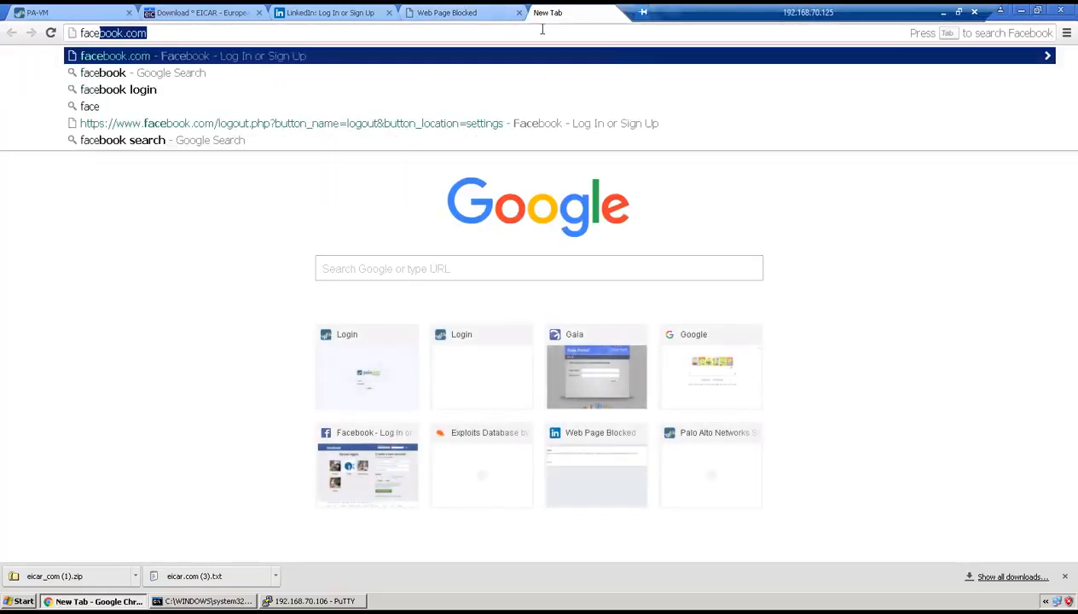
pyautogui.press('Return')
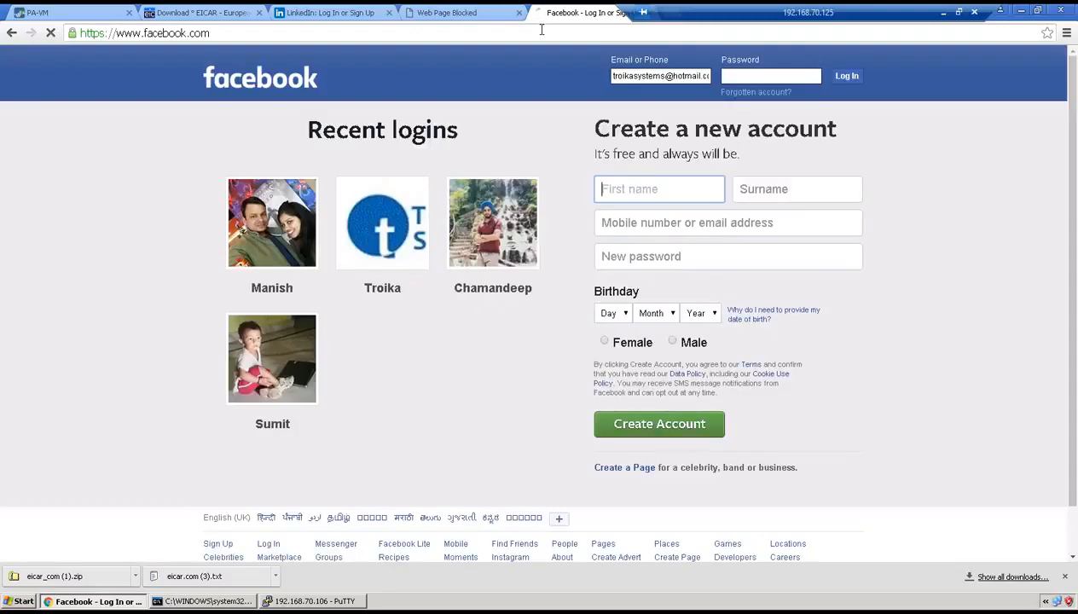
pyautogui.click(539, 31)
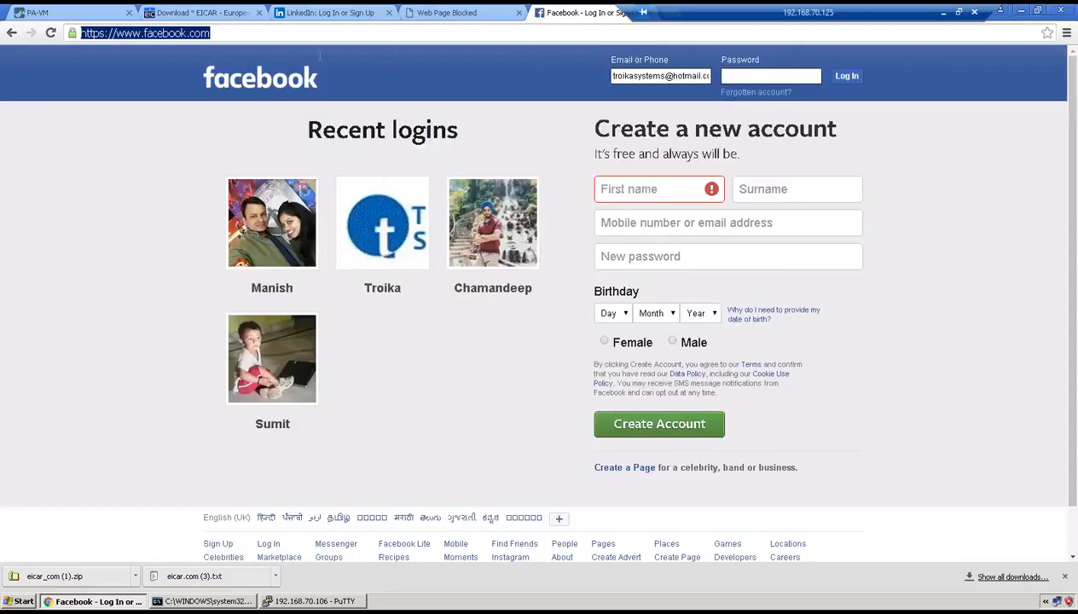
pyautogui.click(83, 9)
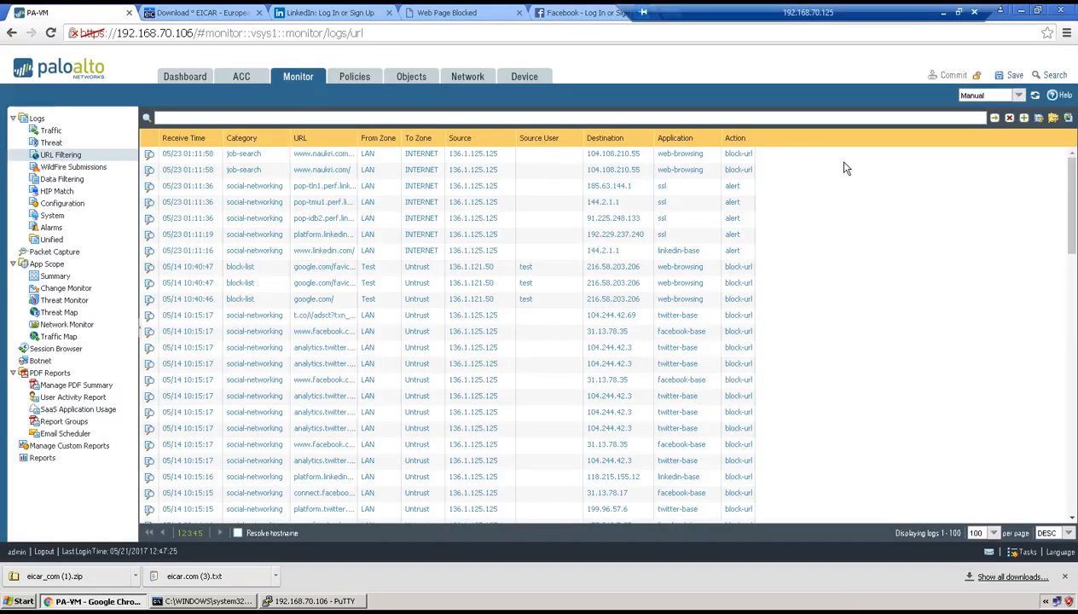
pyautogui.click(994, 120)
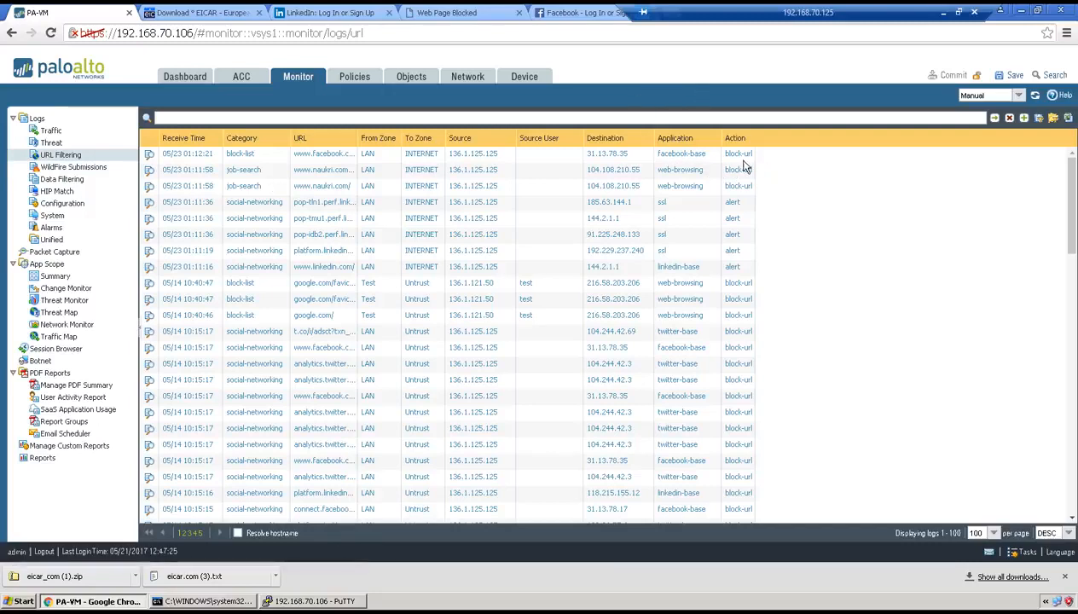
# Reload the Facebook page, refresh the URL Filtering log to compare the Facebook entries, and recheck the page
pyautogui.click(560, 13)
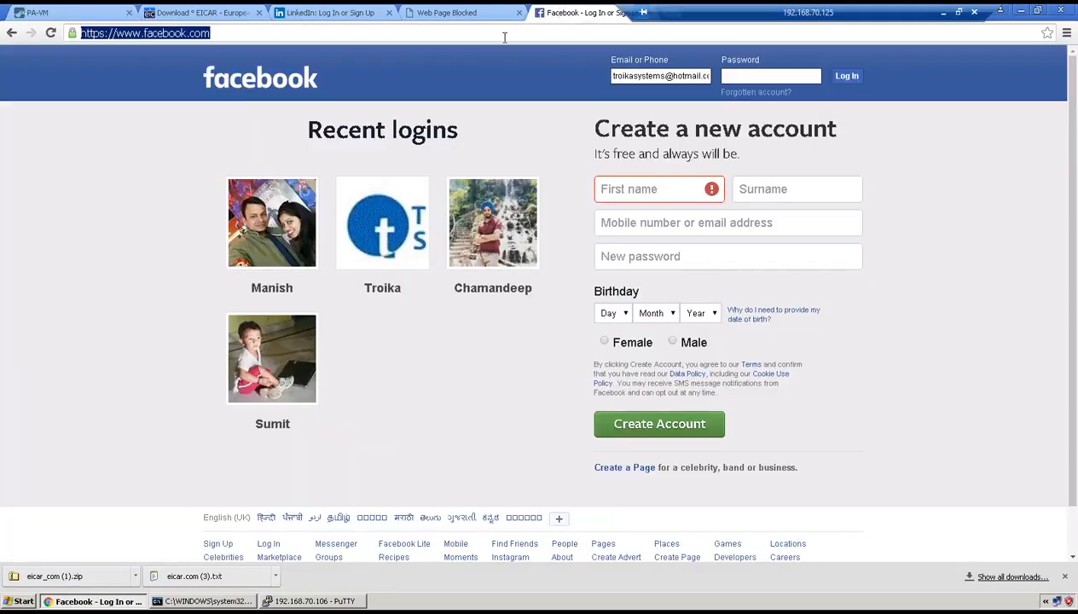
pyautogui.press('Return')
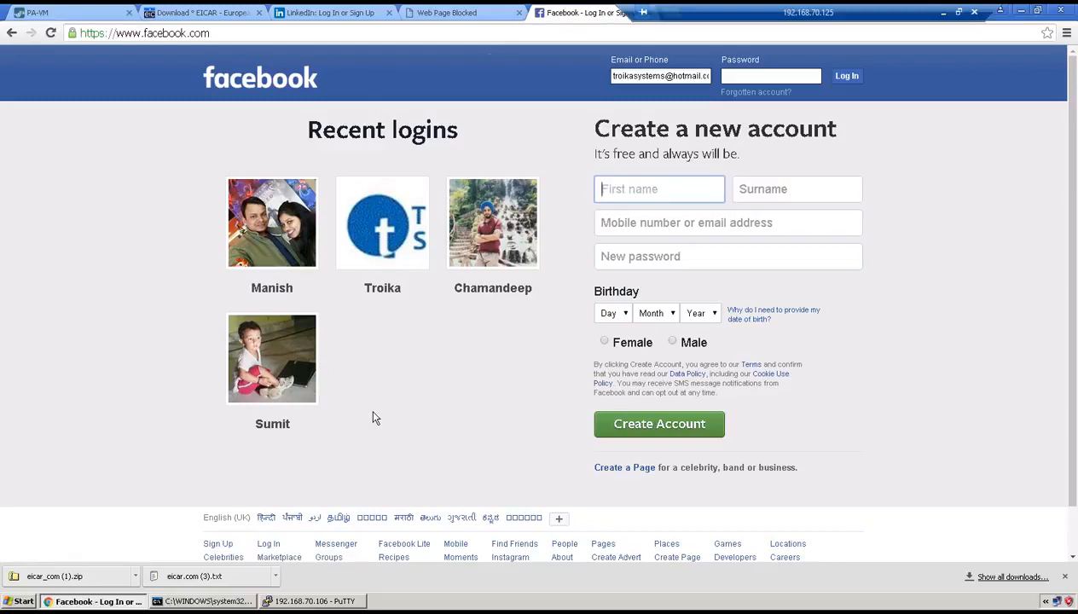
pyautogui.click(51, 12)
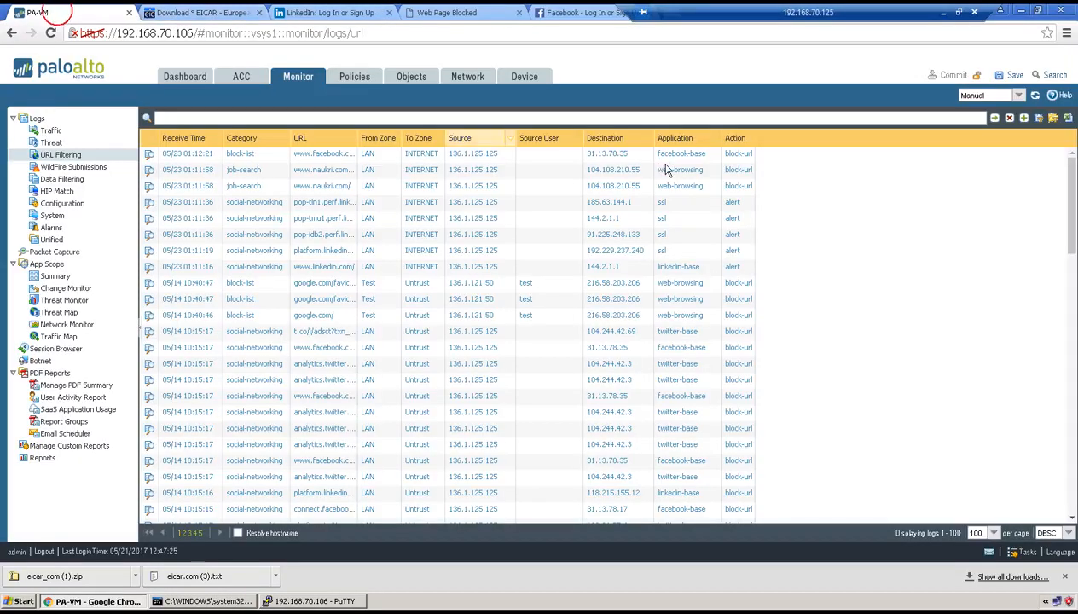
pyautogui.click(995, 118)
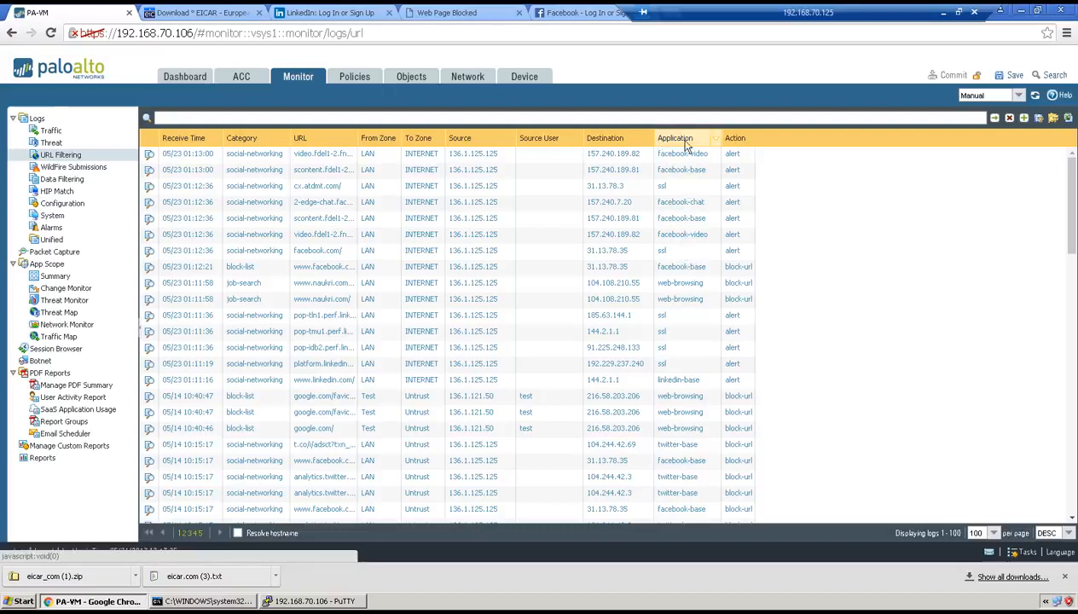
pyautogui.click(558, 12)
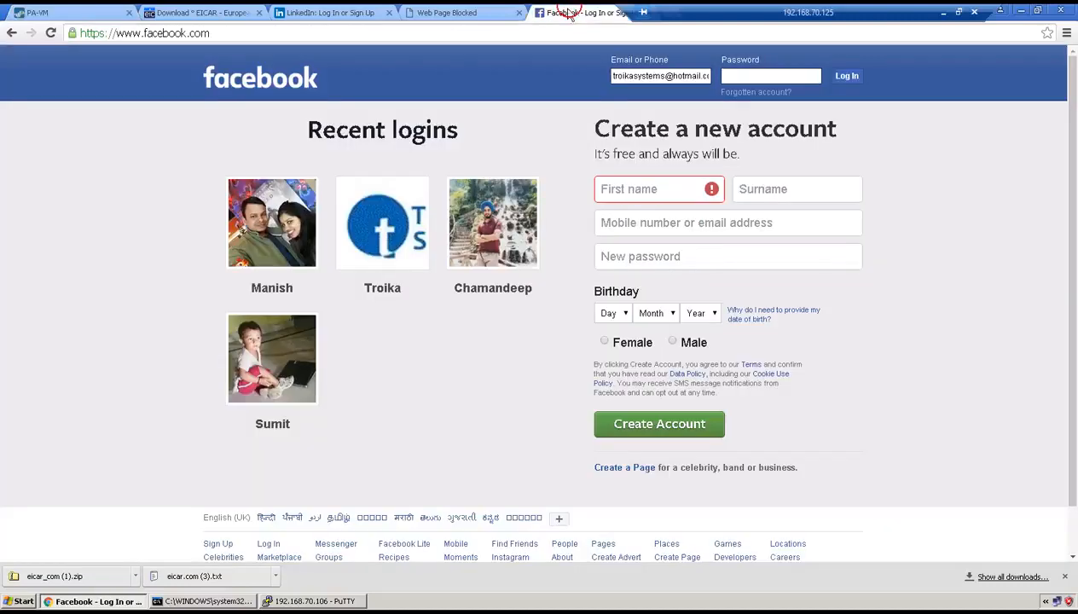
# In the URL filtering profile PAN-TFM-URL, change the block list entry to *.facebook.com and save the profile
pyautogui.click(34, 10)
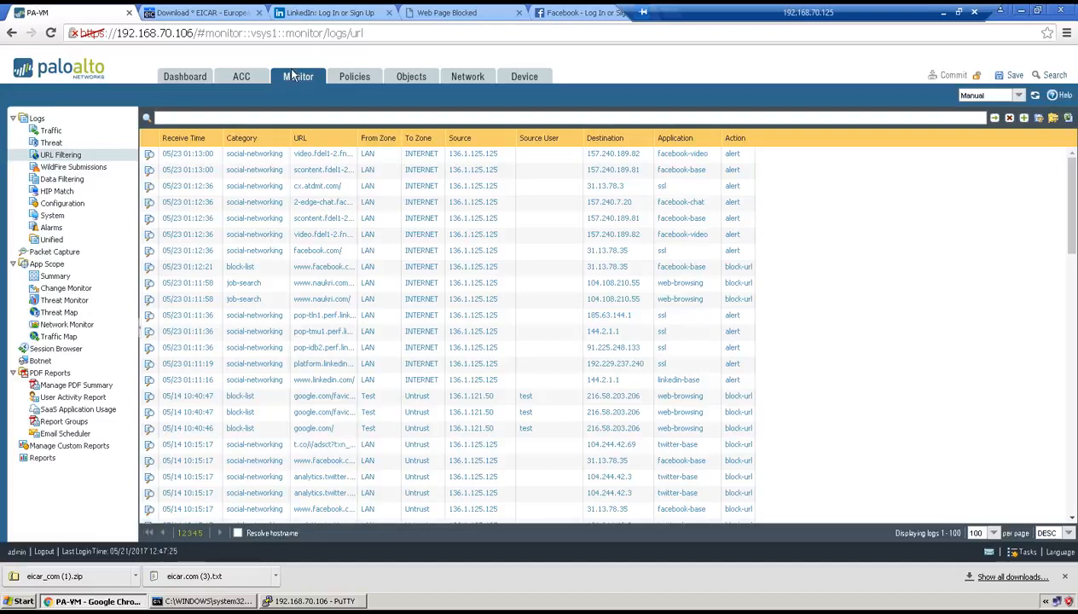
pyautogui.click(399, 75)
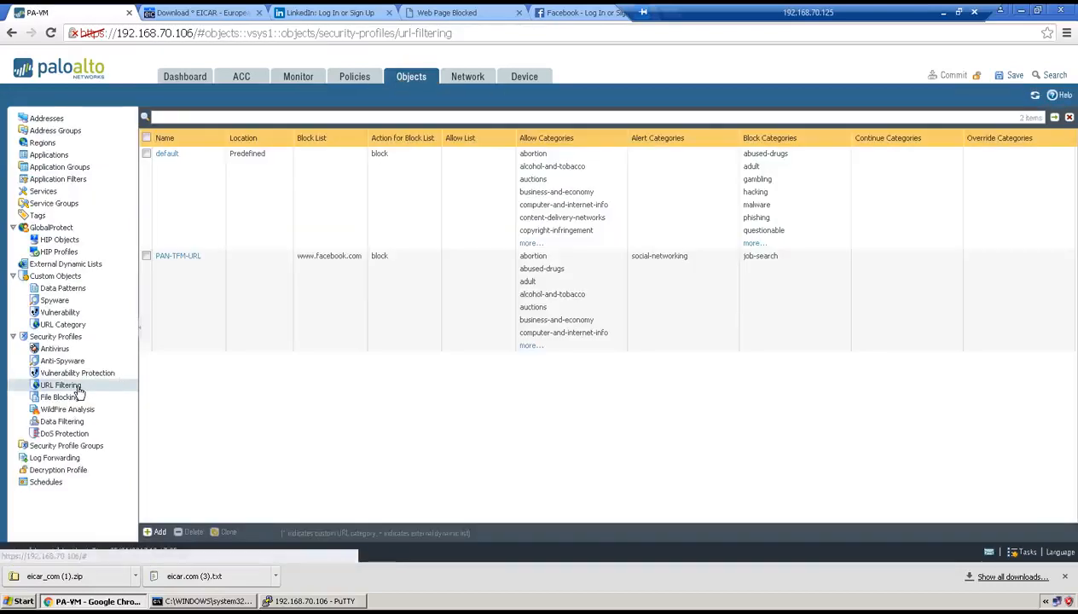
pyautogui.click(187, 255)
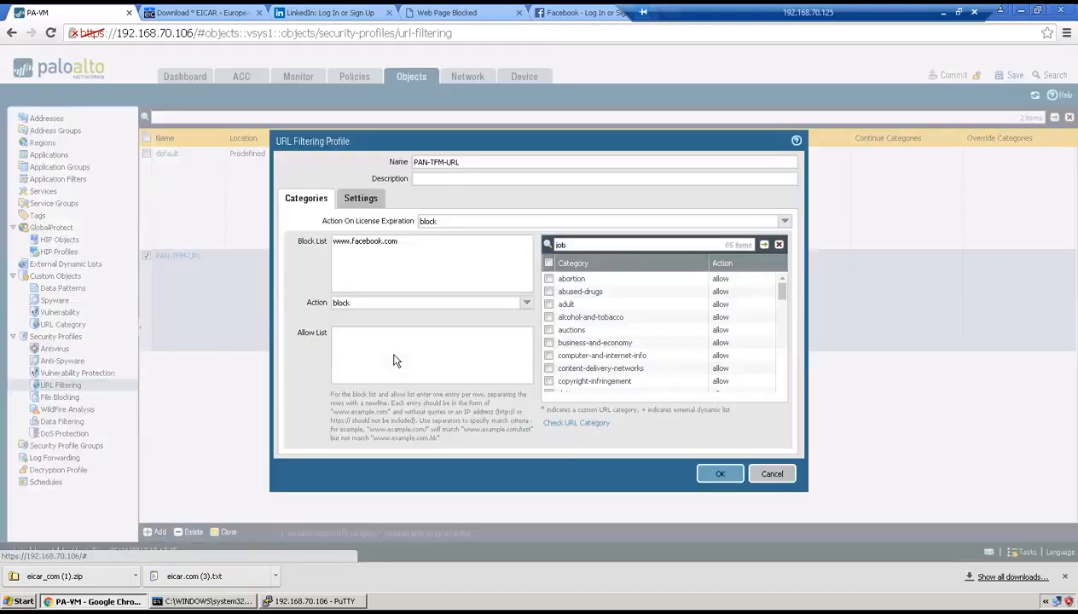
pyautogui.click(333, 226)
pyautogui.click(345, 224)
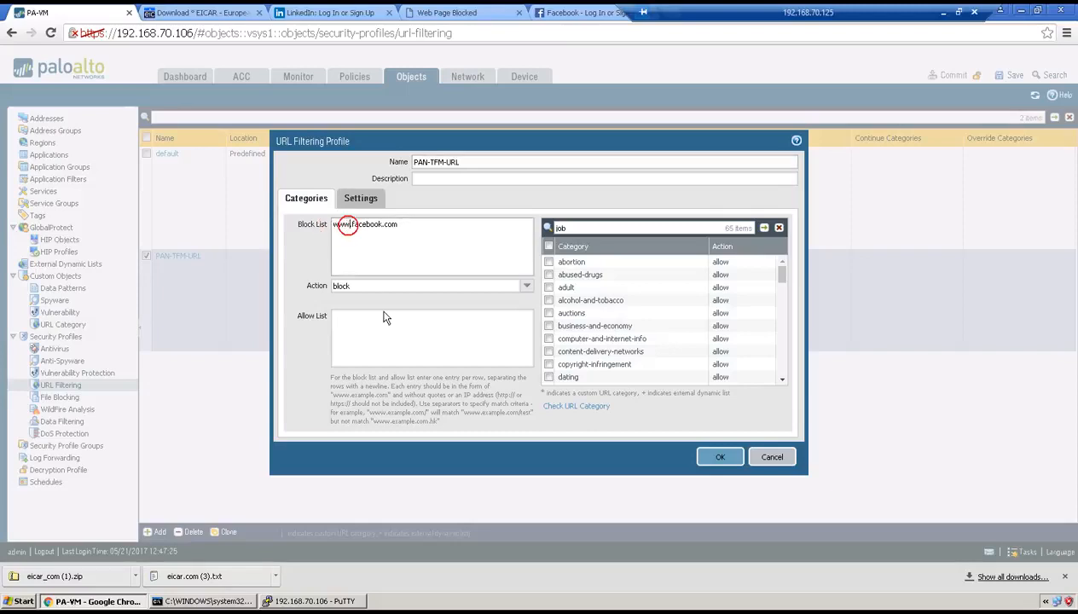
pyautogui.press('BackSpace')
pyautogui.press('BackSpace')
pyautogui.press('BackSpace')
pyautogui.press('BackSpace')
pyautogui.write('*')
pyautogui.click(721, 455)
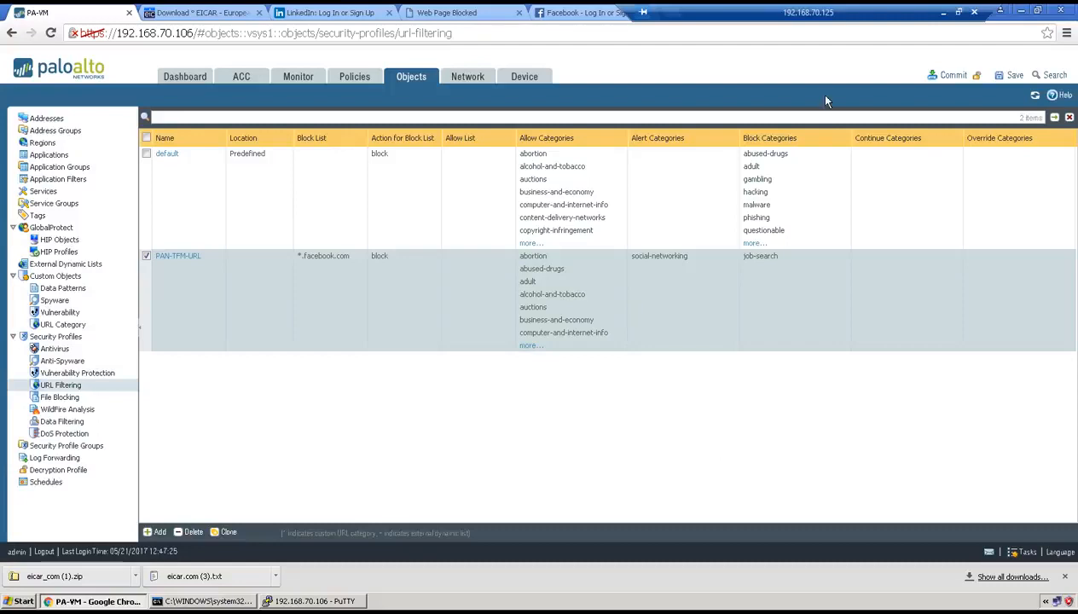
# Commit the firewall configuration, review the Task 3 requirements on the lab page meanwhile, and return to the remote desktop's commit status
pyautogui.click(953, 75)
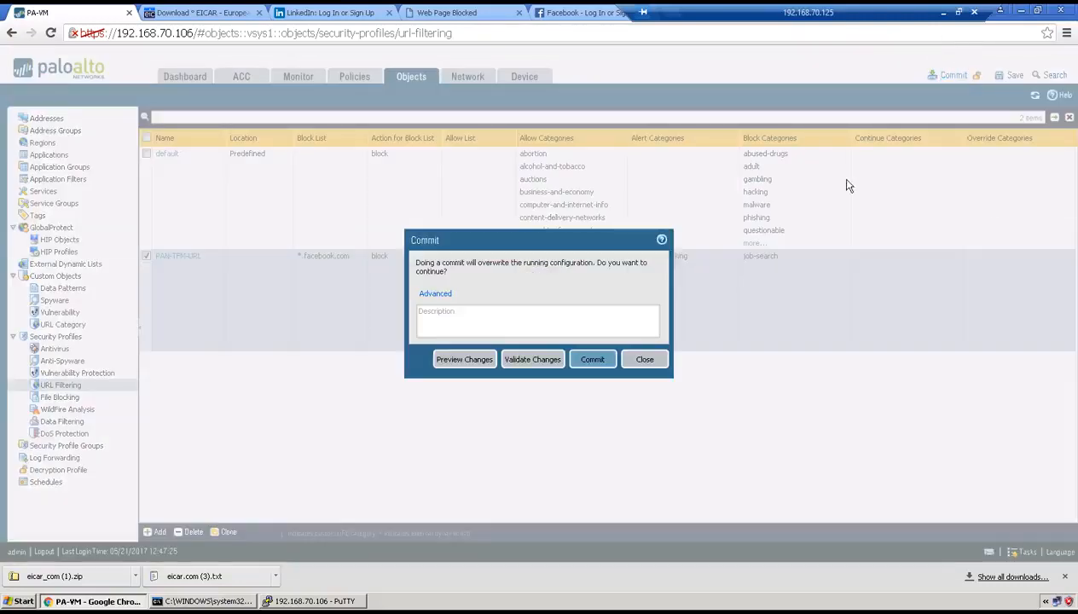
pyautogui.click(594, 361)
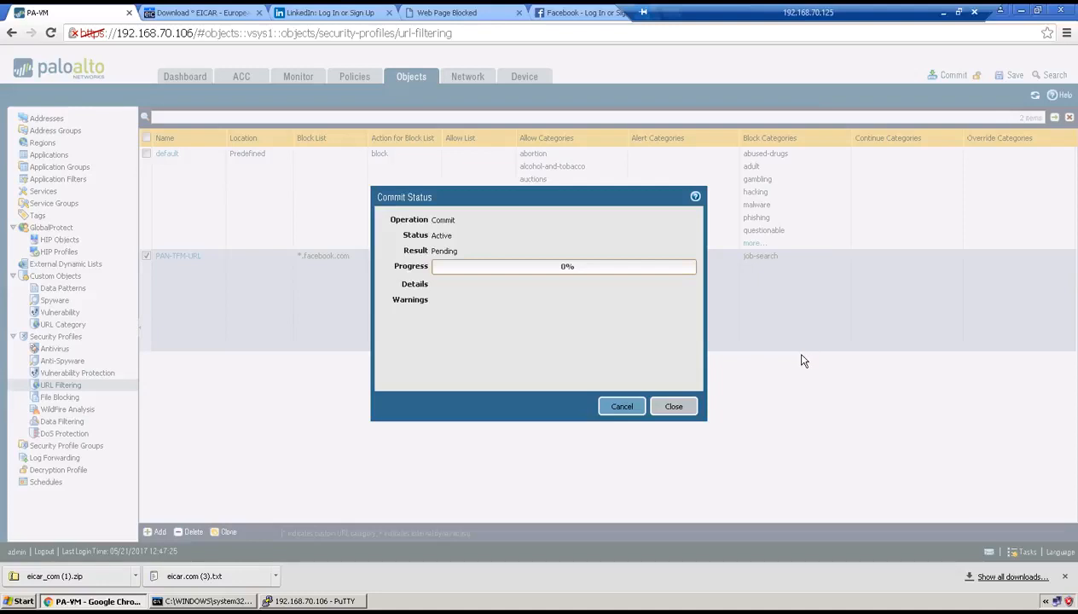
pyautogui.click(943, 12)
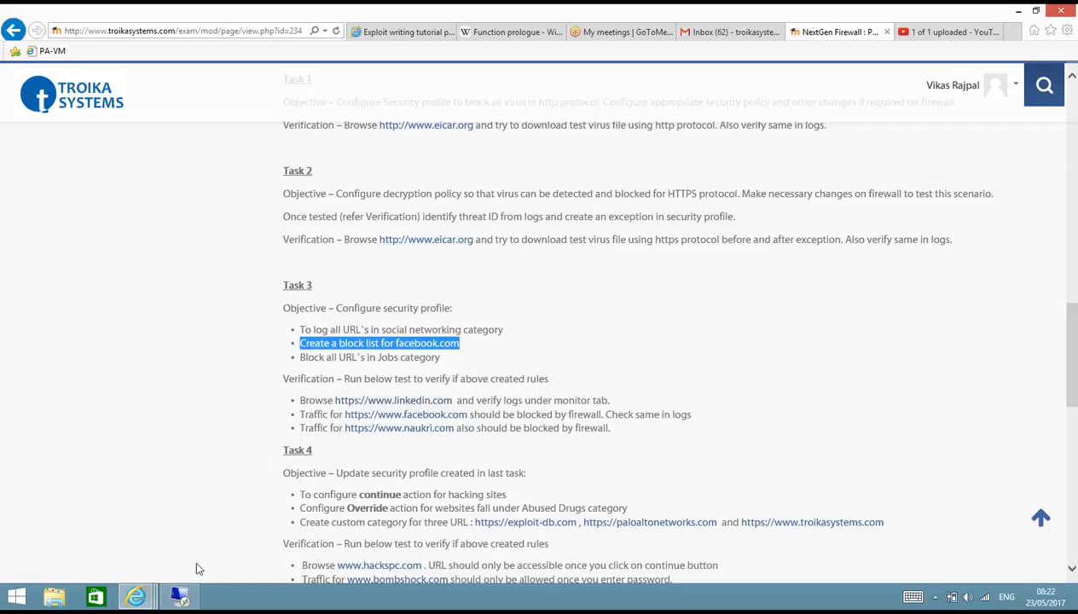
pyautogui.click(181, 596)
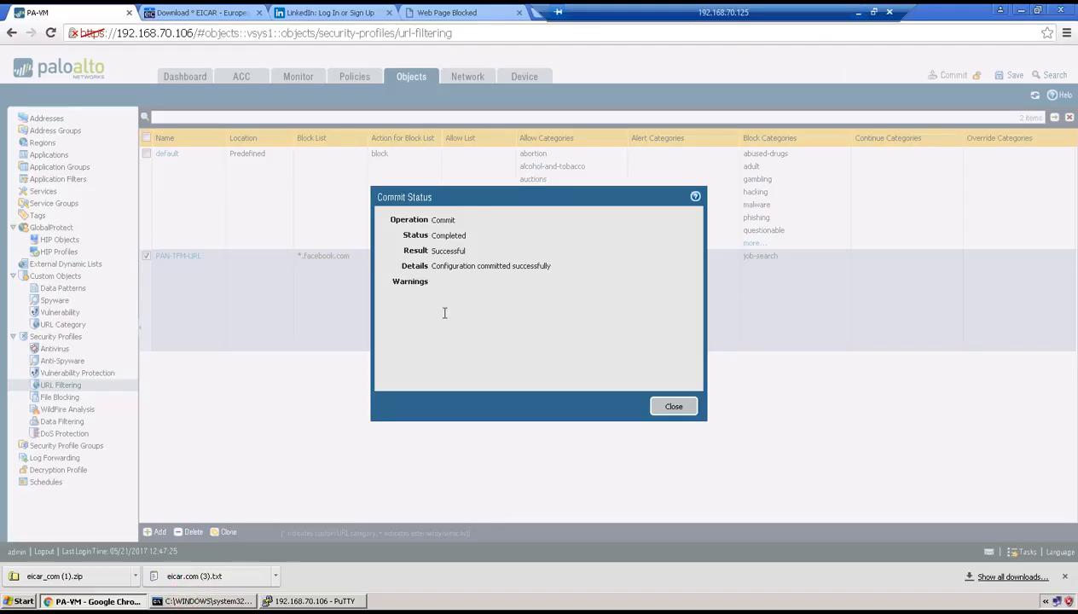
# Move the remote session's connection bar aside and browse to facebook.com in a new tab to test the block
pyautogui.moveTo(685, 19); pyautogui.dragTo(801, 18)
pyautogui.click(545, 12)
pyautogui.write('facebook.com')
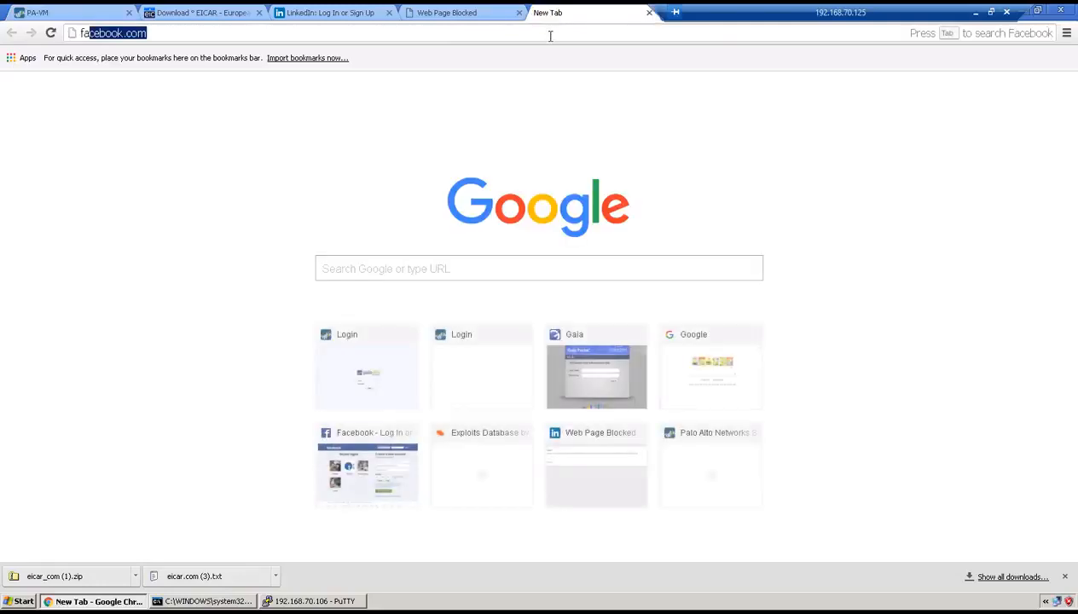
pyautogui.press('Return')
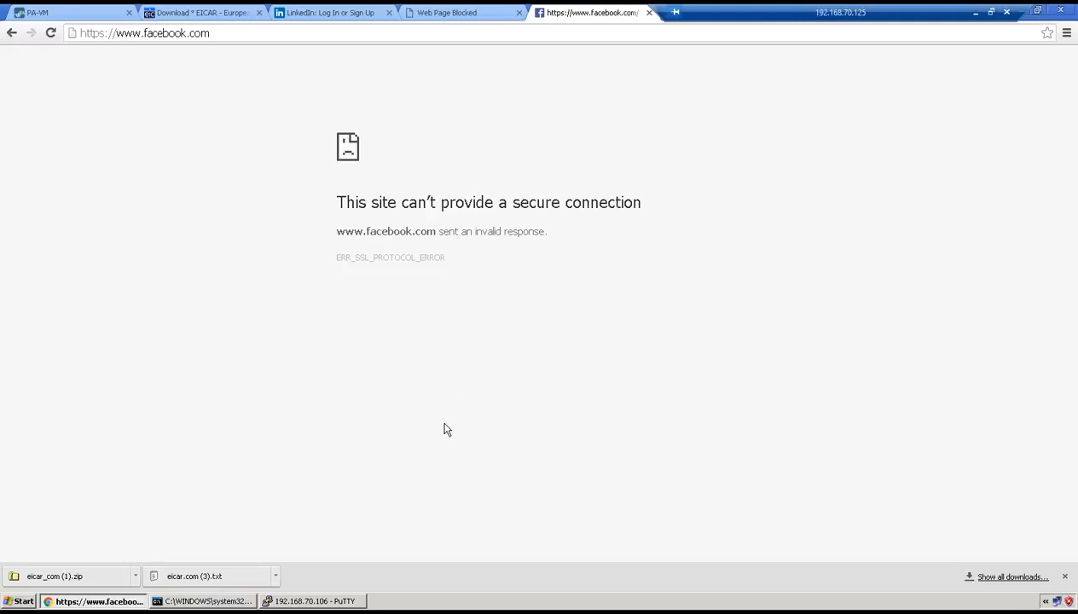
# Dismiss the commit status on the firewall and refresh the URL Filtering log to check the Facebook entries
pyautogui.click(73, 16)
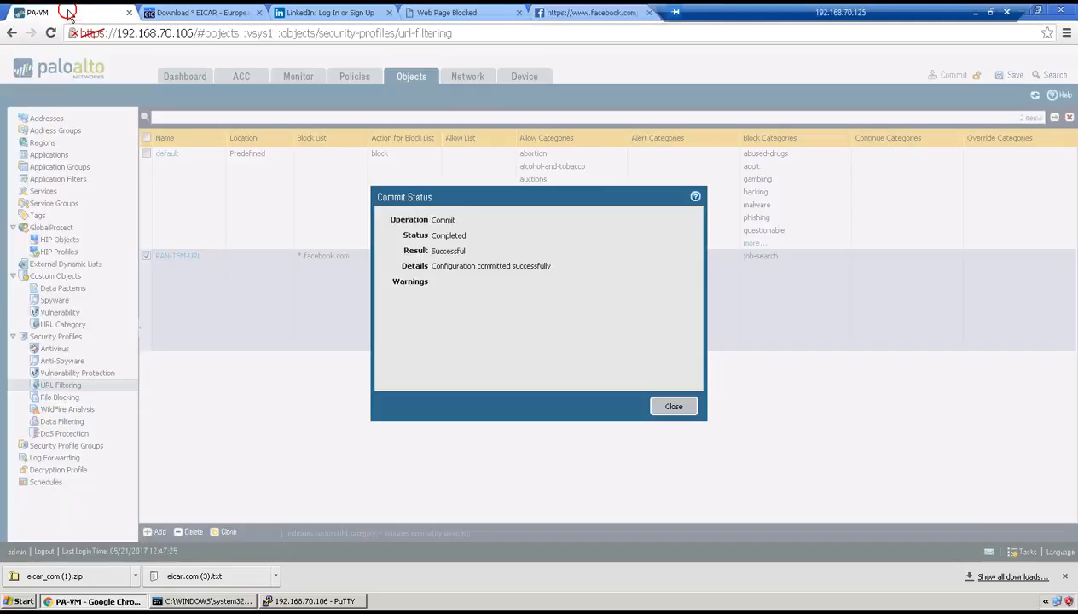
pyautogui.click(676, 404)
pyautogui.click(299, 75)
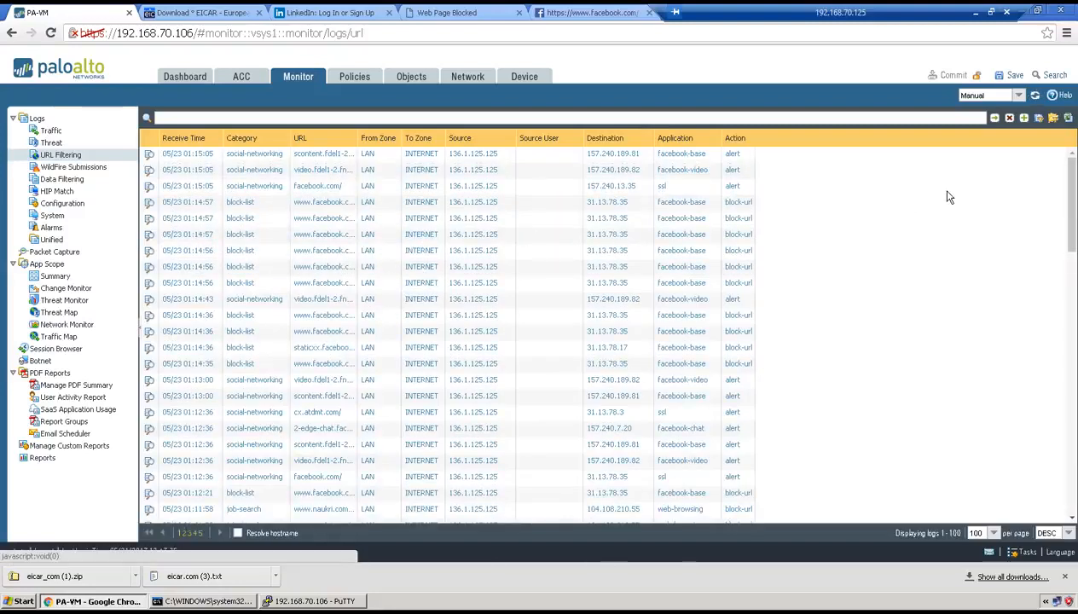
pyautogui.click(995, 120)
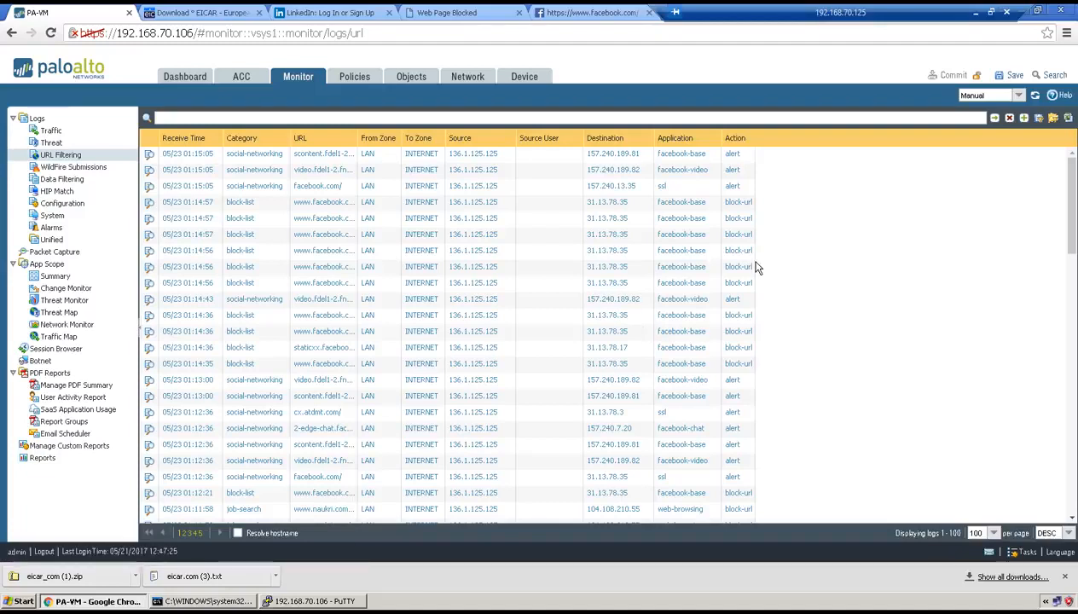
pyautogui.click(345, 13)
pyautogui.click(346, 26)
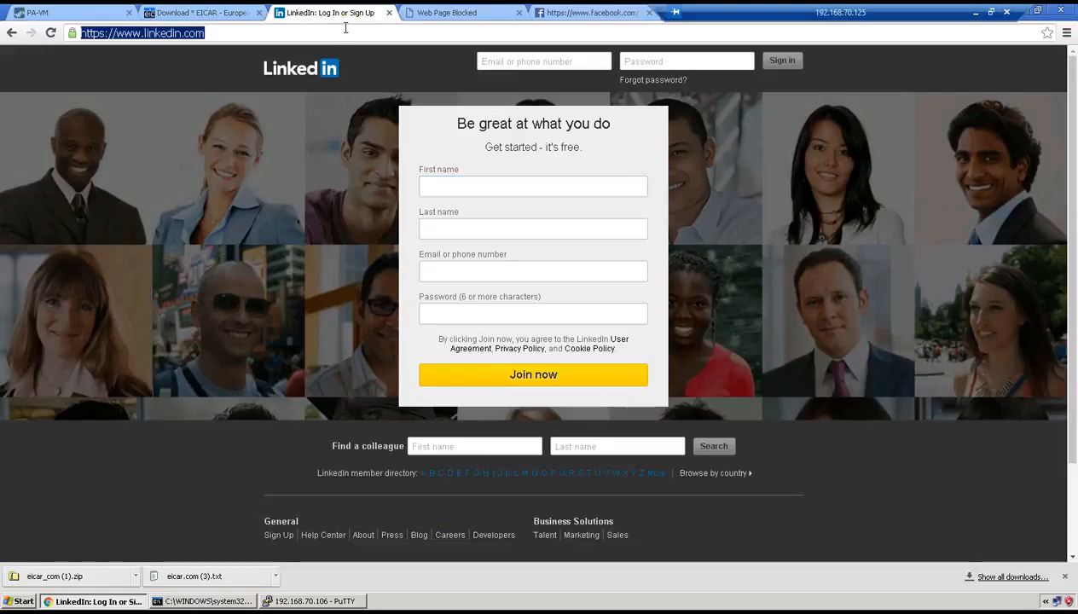
pyautogui.press('Return')
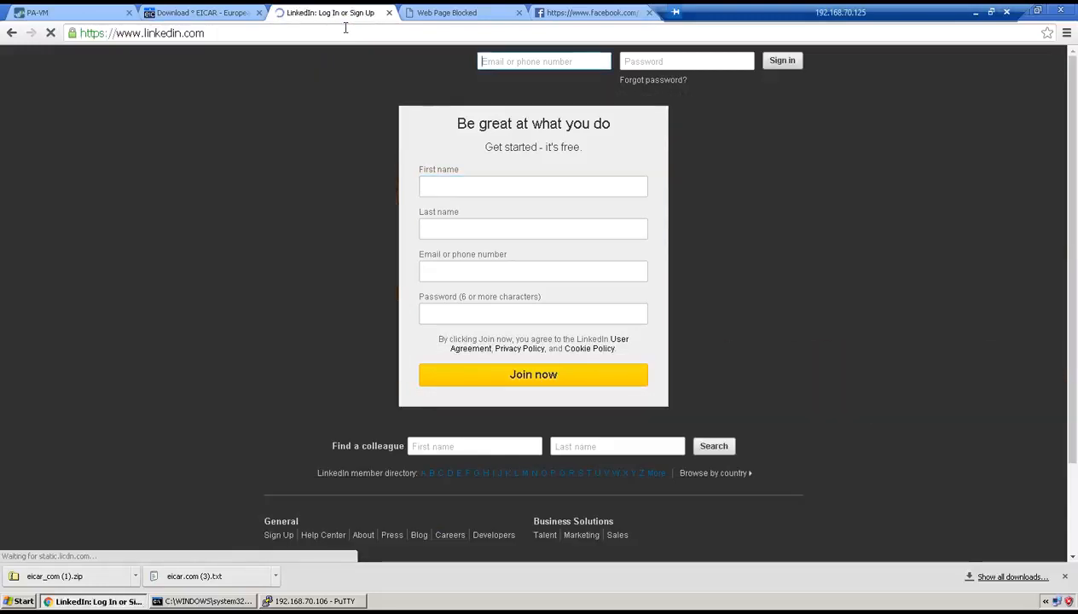
pyautogui.click(469, 12)
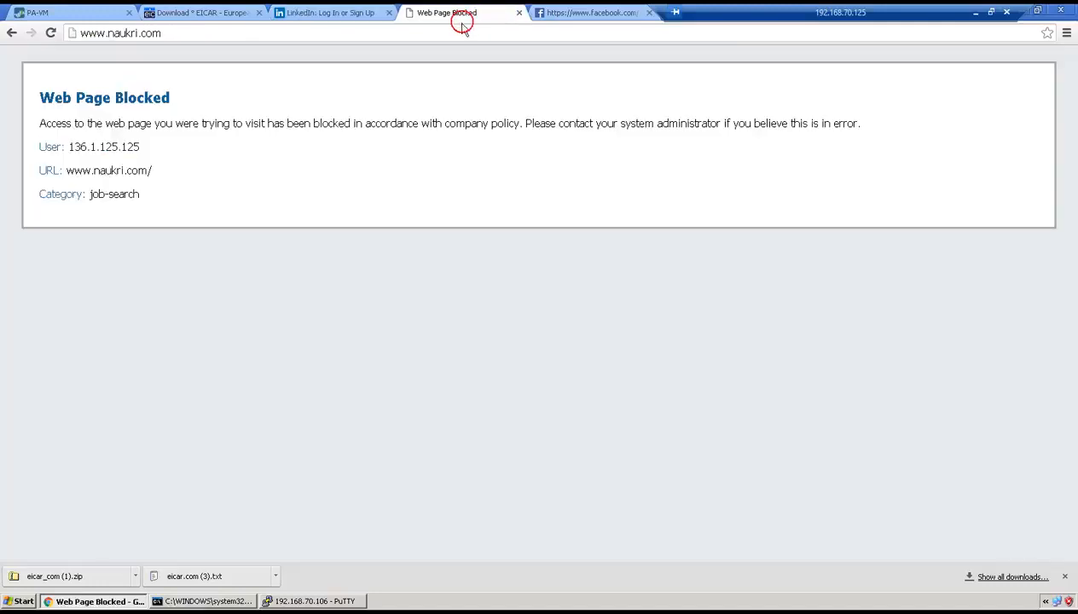
pyautogui.click(459, 31)
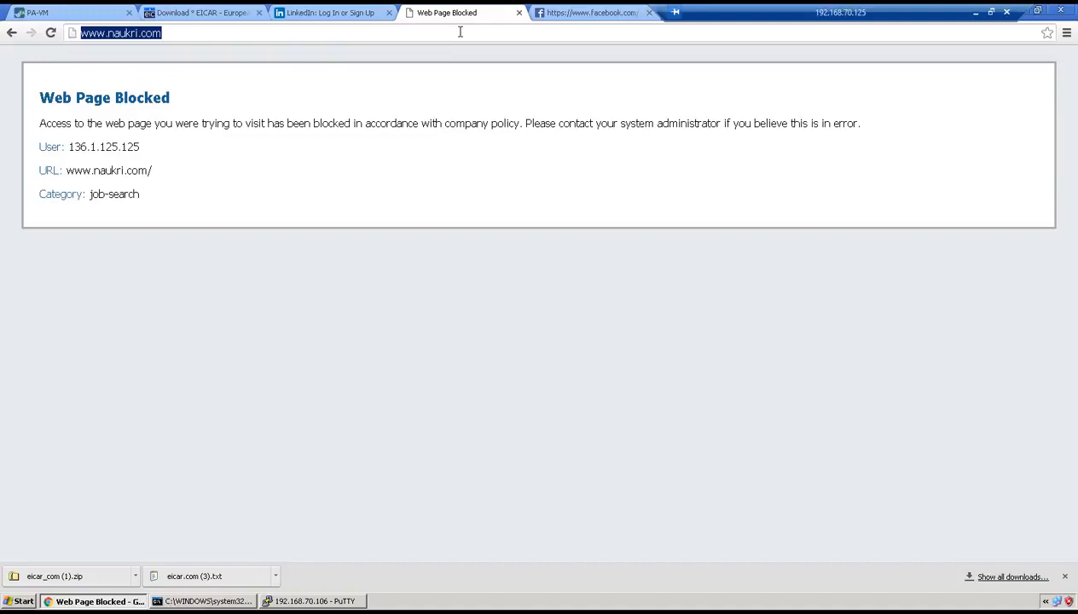
pyautogui.click(460, 32)
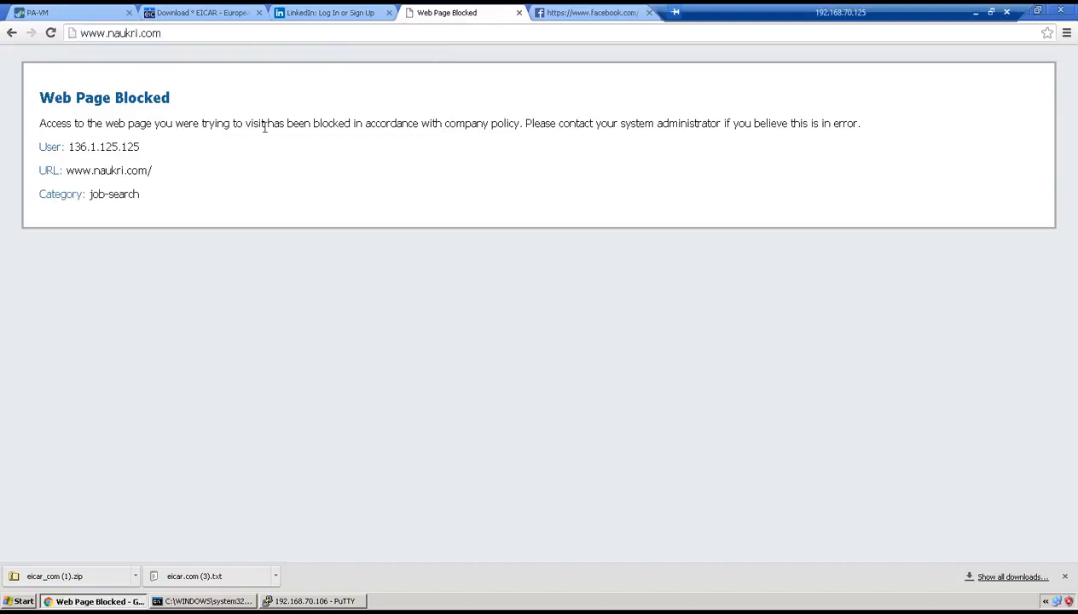
pyautogui.click(560, 17)
pyautogui.click(553, 30)
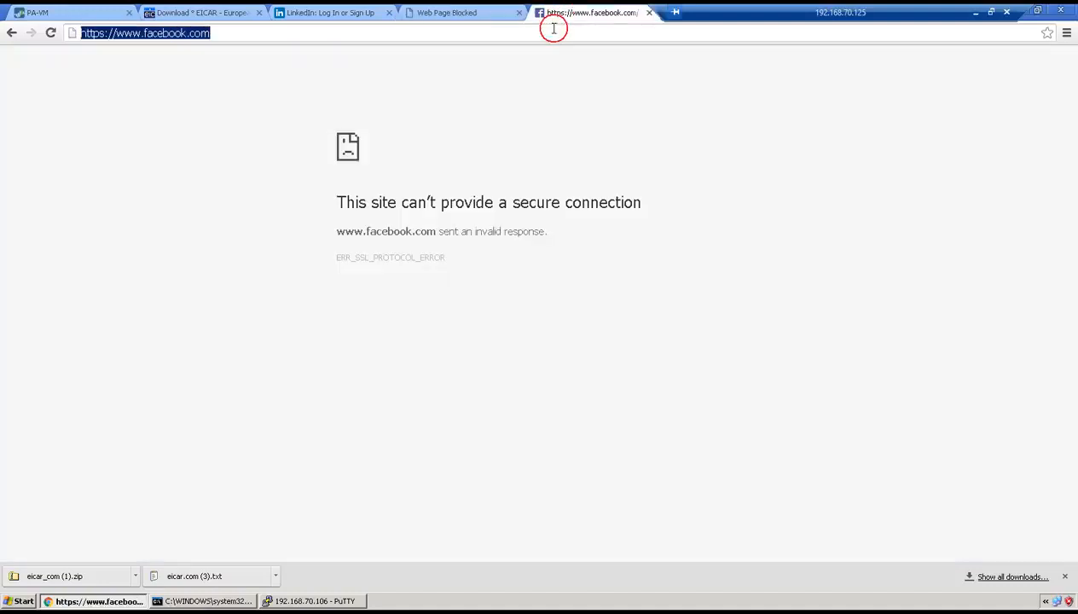
pyautogui.press('Return')
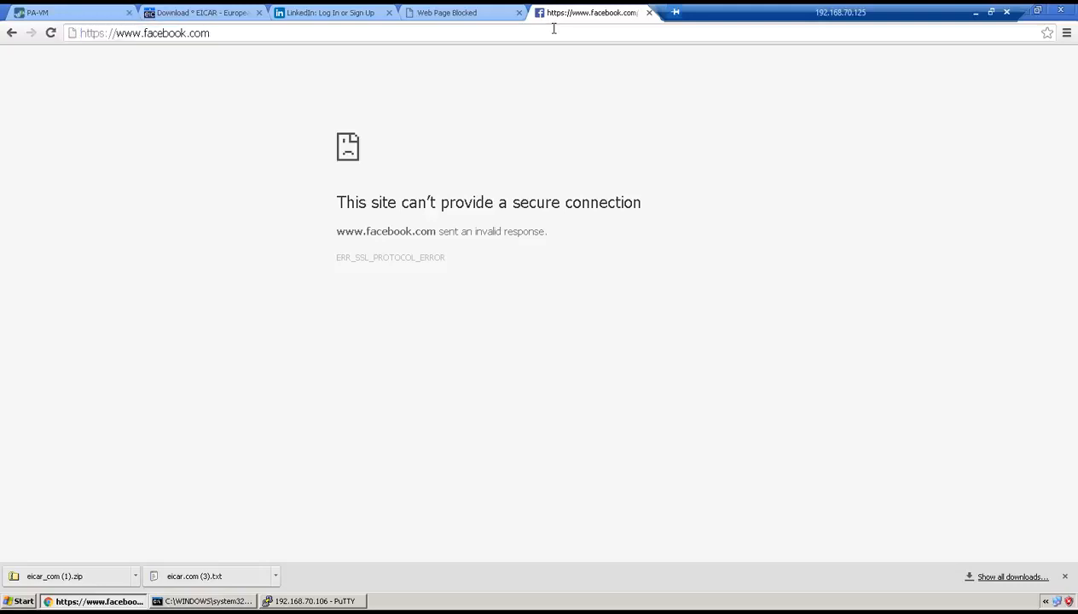
# Refresh the firewall's URL Filtering log to check the three sites' entries, and return to the lab task page
pyautogui.click(27, 12)
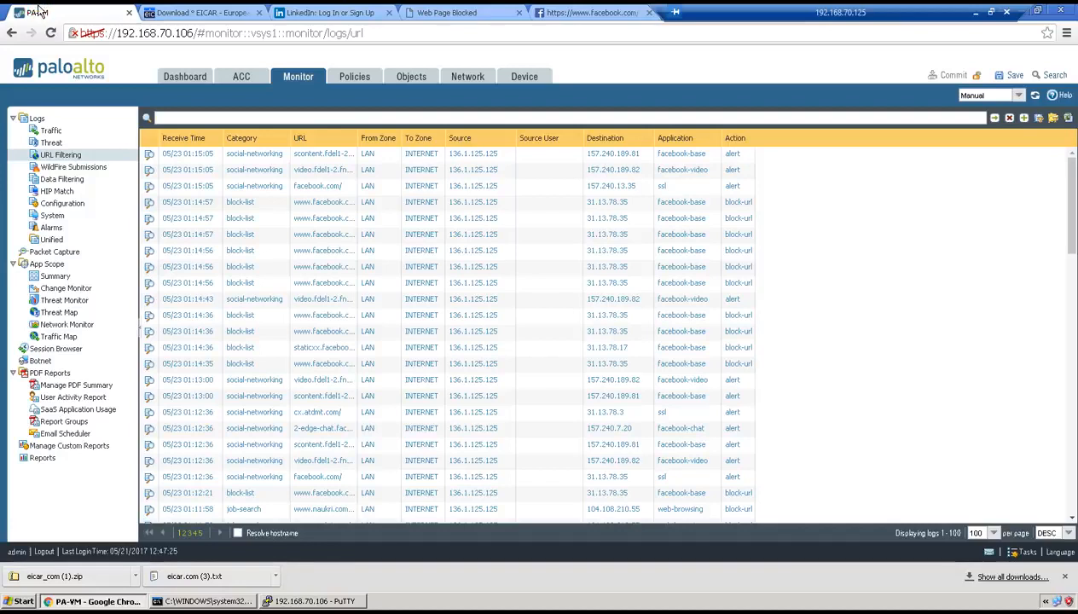
pyautogui.click(994, 120)
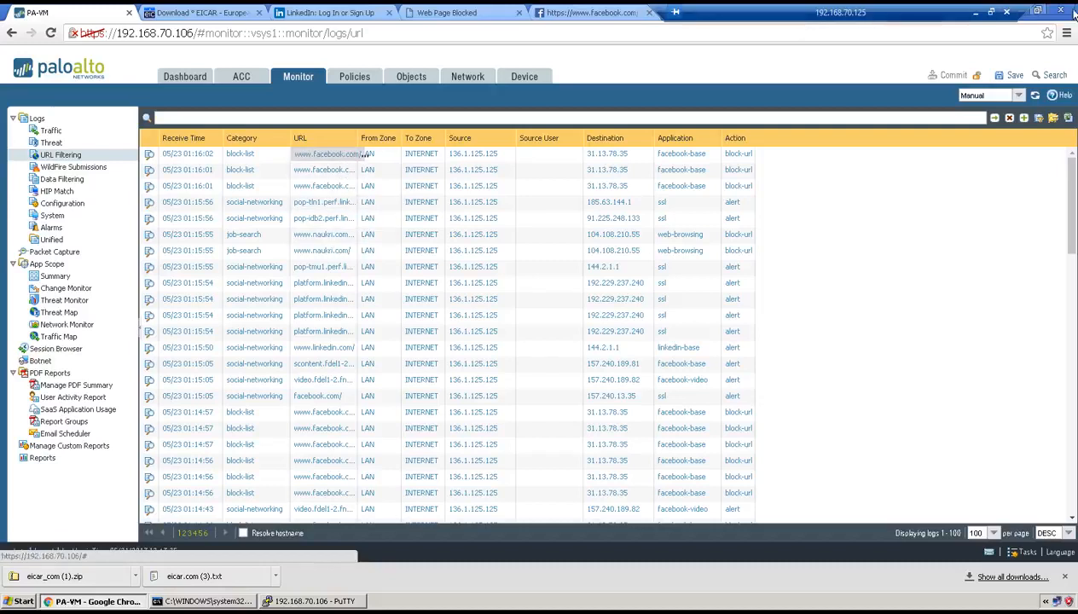
pyautogui.click(978, 13)
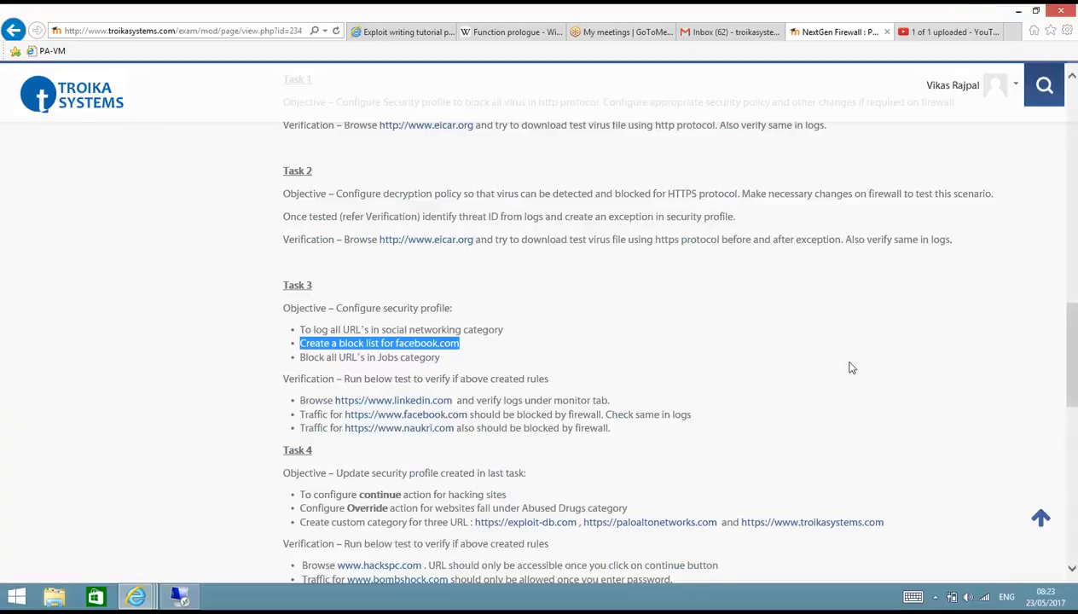